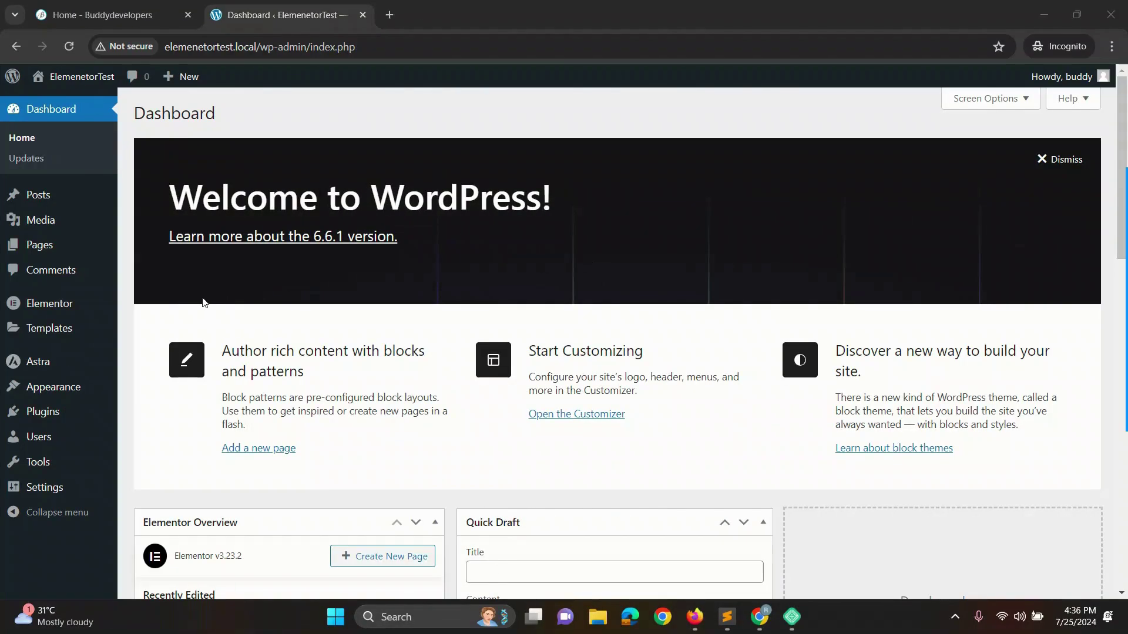
- Open the Home page from All Pages in the Elementor editor
{"action": "mouse_move", "coordinate": [60, 248]}
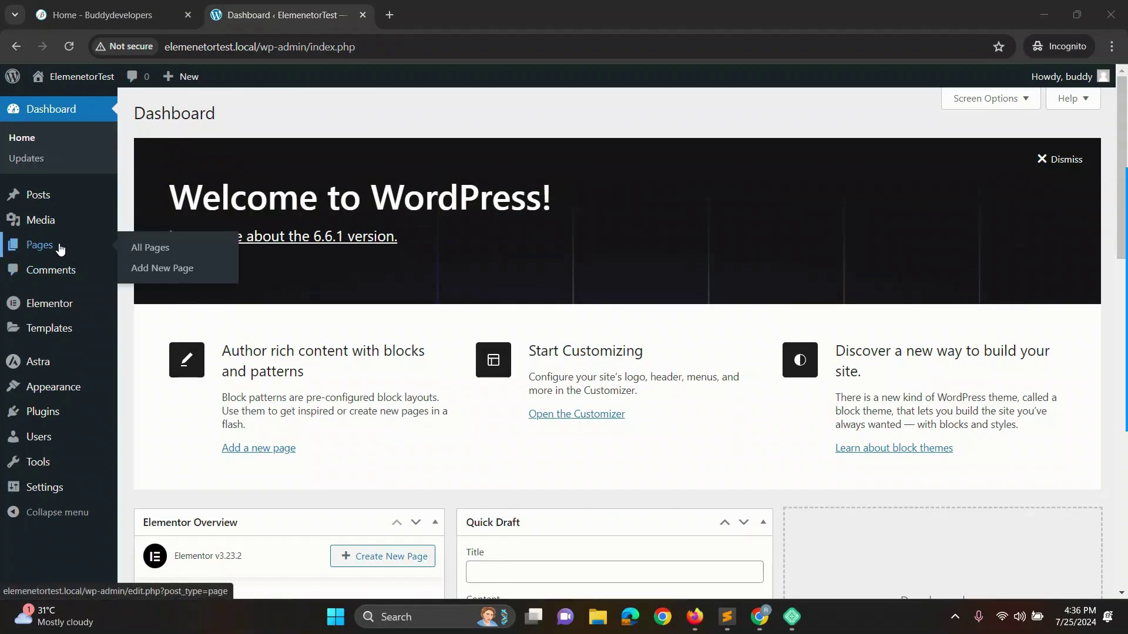
{"action": "left_click", "coordinate": [148, 248]}
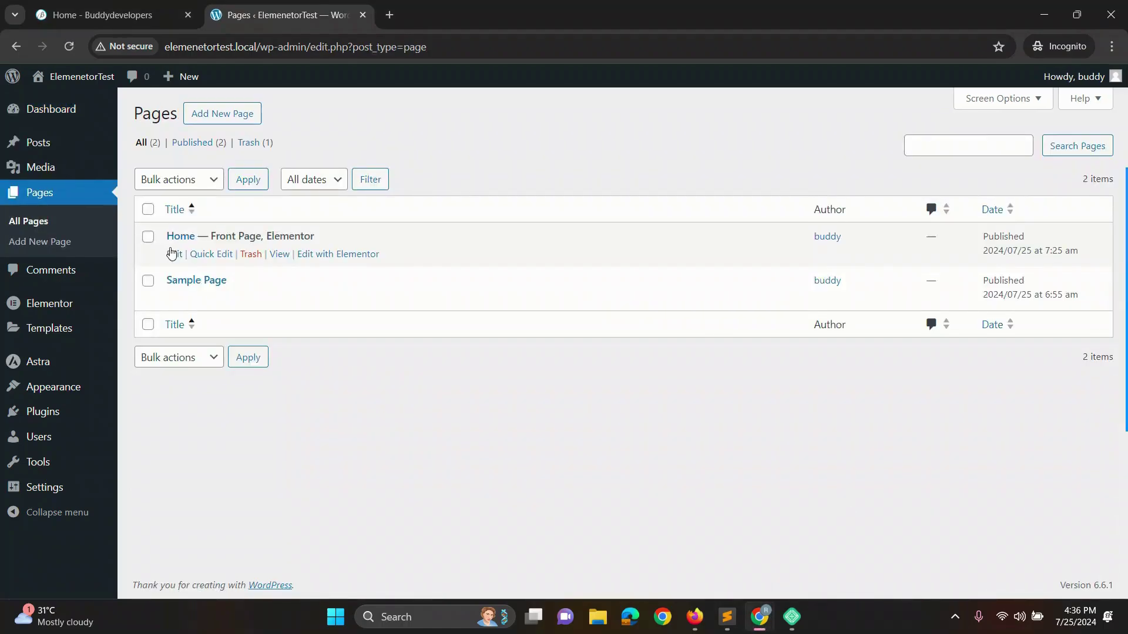
{"action": "left_click", "coordinate": [174, 230]}
{"action": "left_click", "coordinate": [347, 255]}
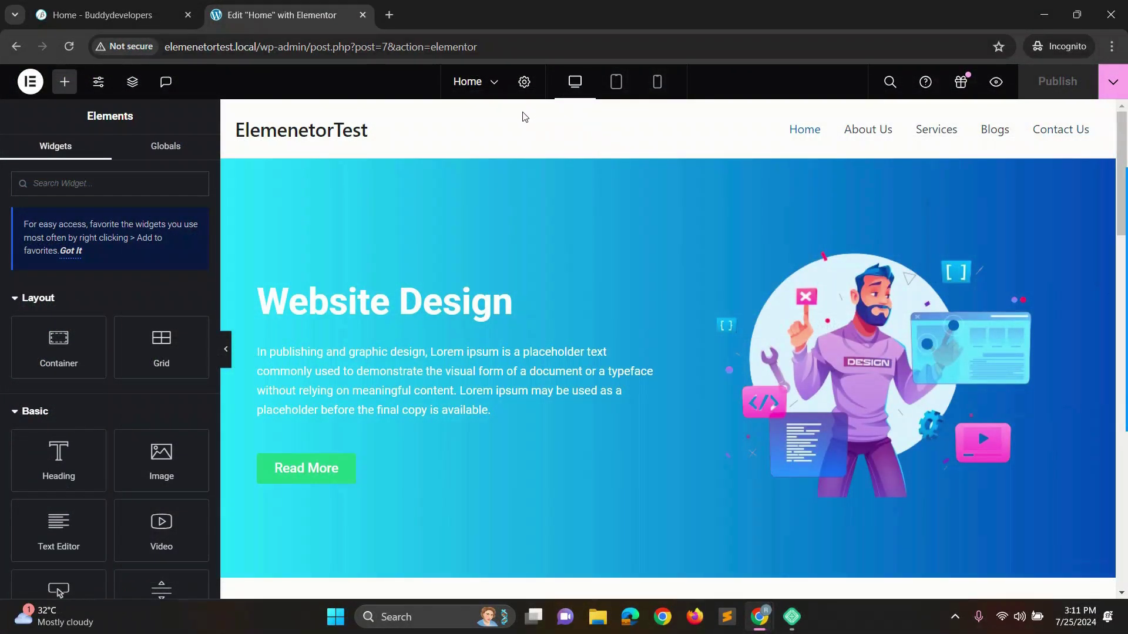
- Set the Home page's Page Layout to Elementor Canvas in Page Settings
{"action": "left_click", "coordinate": [525, 83]}
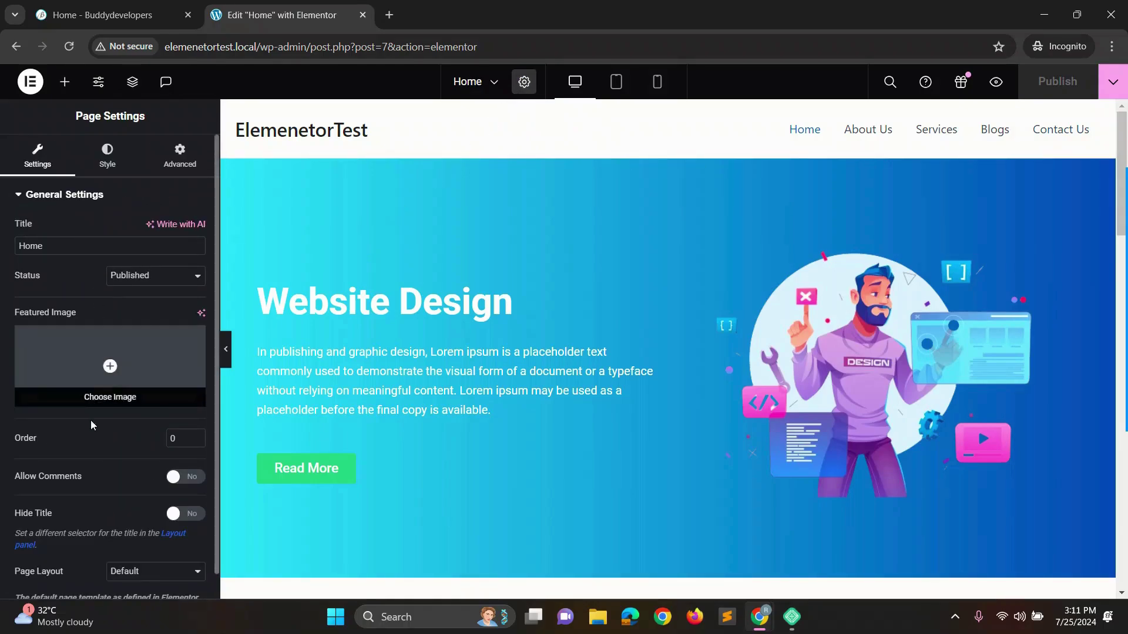
{"action": "scroll", "coordinate": [113, 529], "scroll_direction": "down", "scroll_amount": 1}
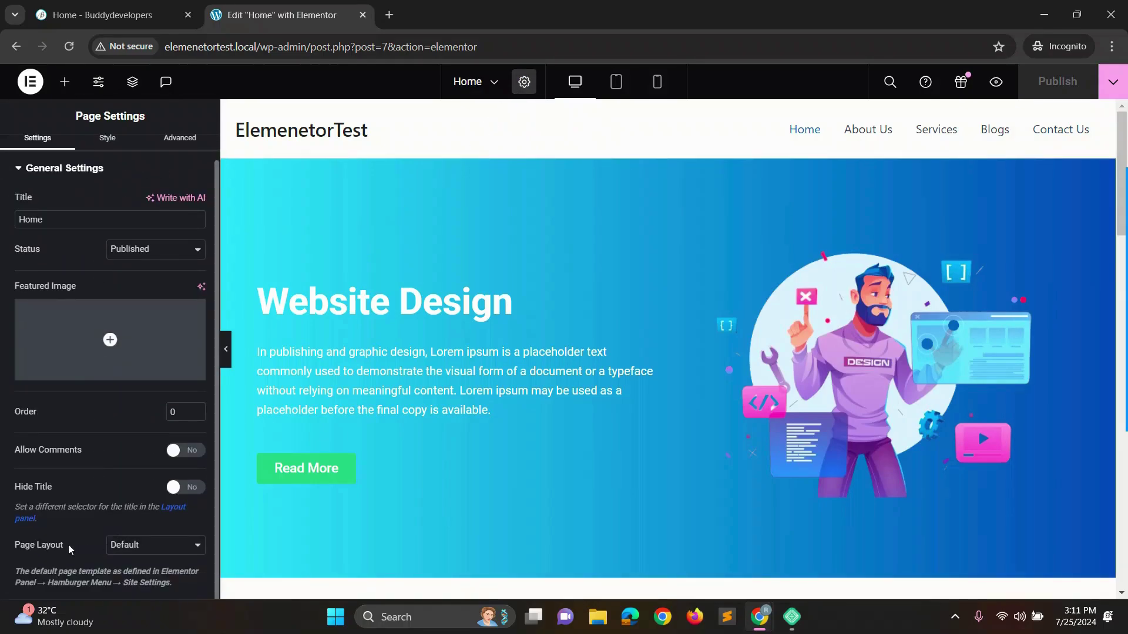
{"action": "left_click", "coordinate": [171, 547]}
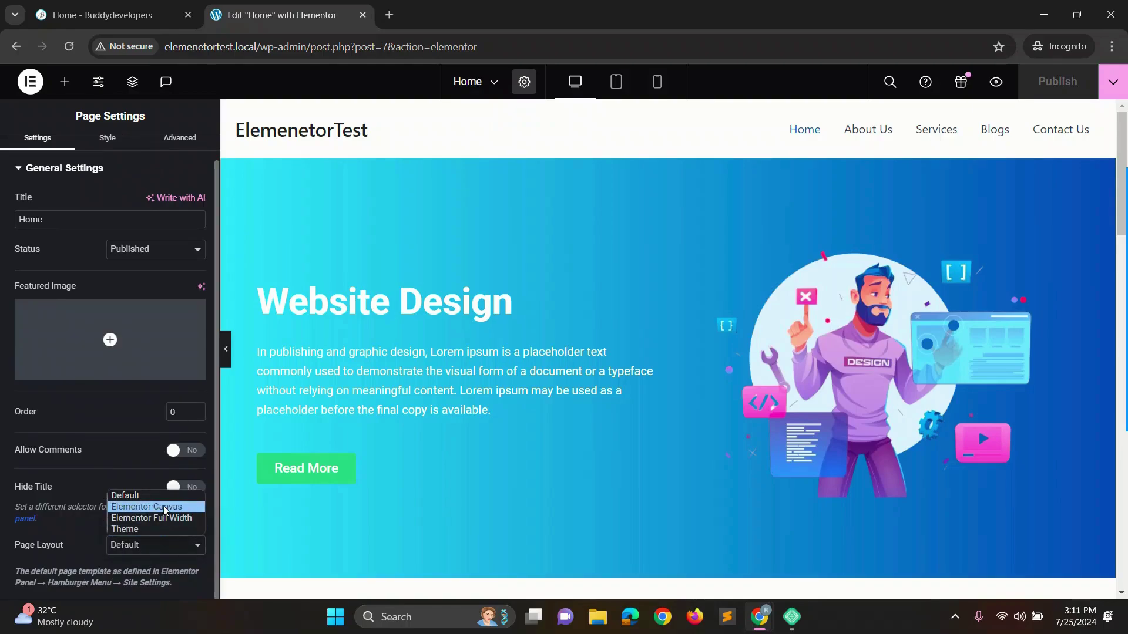
{"action": "left_click", "coordinate": [165, 508]}
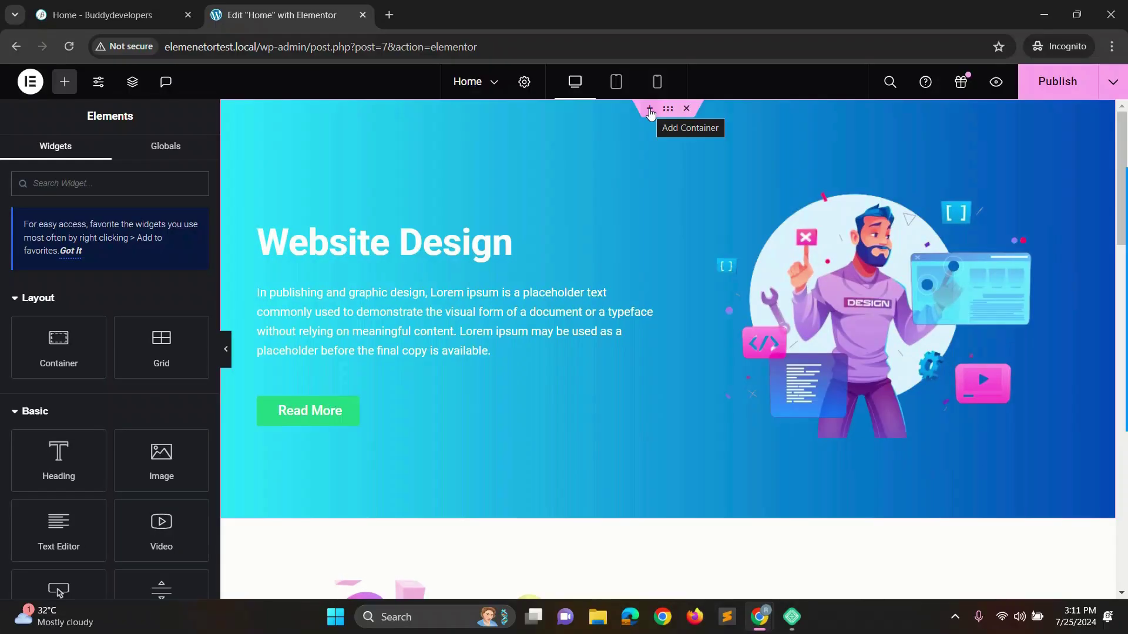
- Add a flexbox container with a 1/4-1/2-1/4 column structure above the hero
{"action": "left_click", "coordinate": [648, 113]}
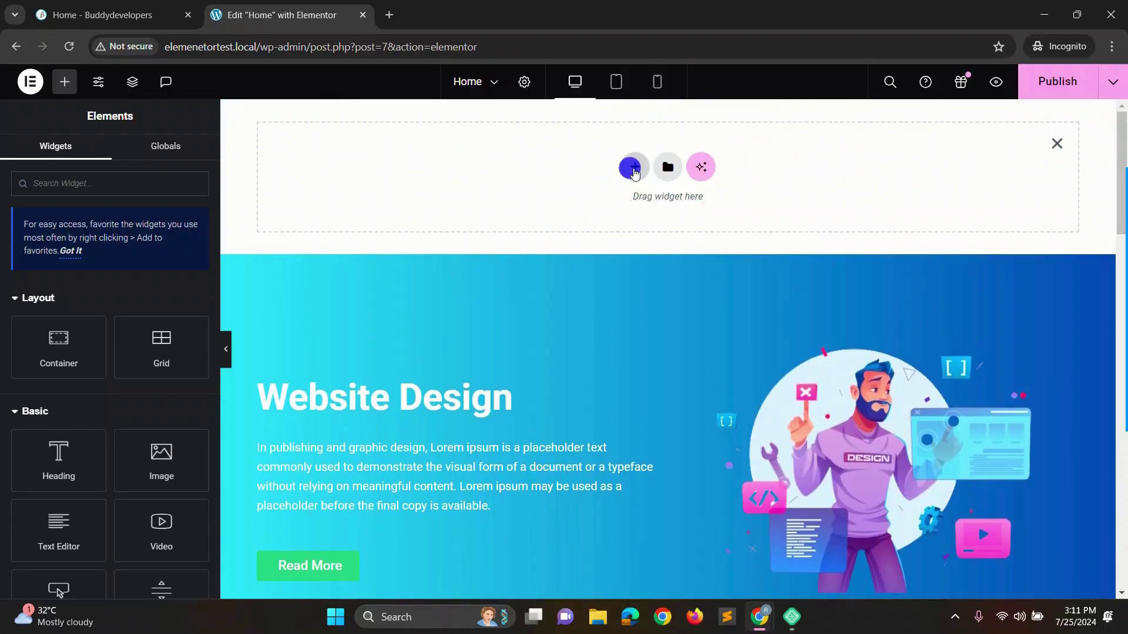
{"action": "left_click", "coordinate": [633, 169]}
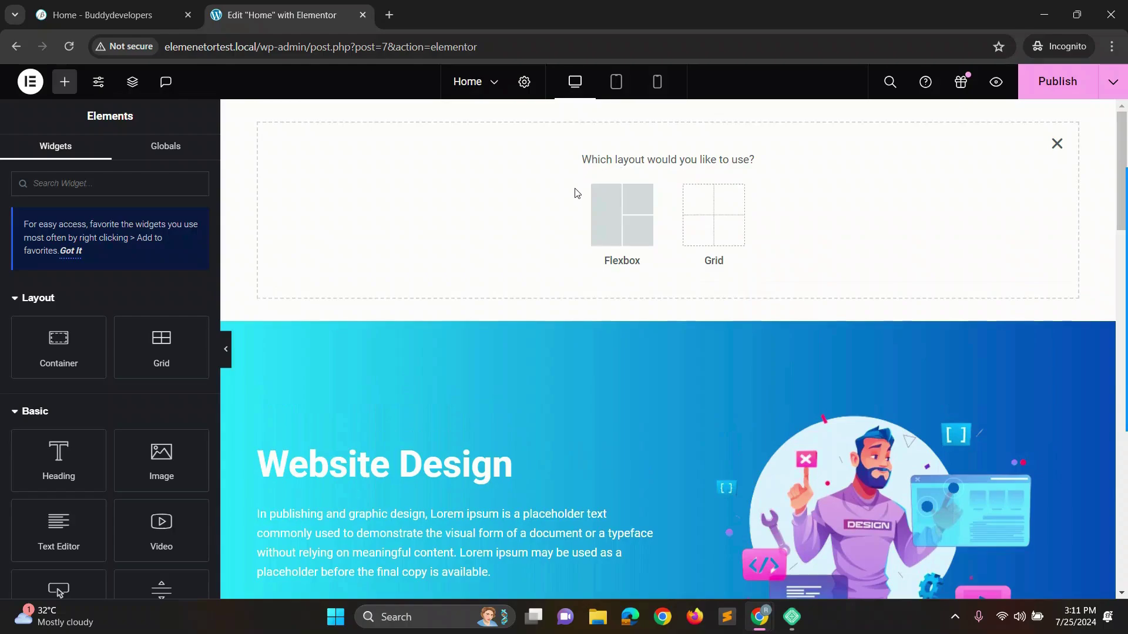
{"action": "left_click", "coordinate": [623, 223]}
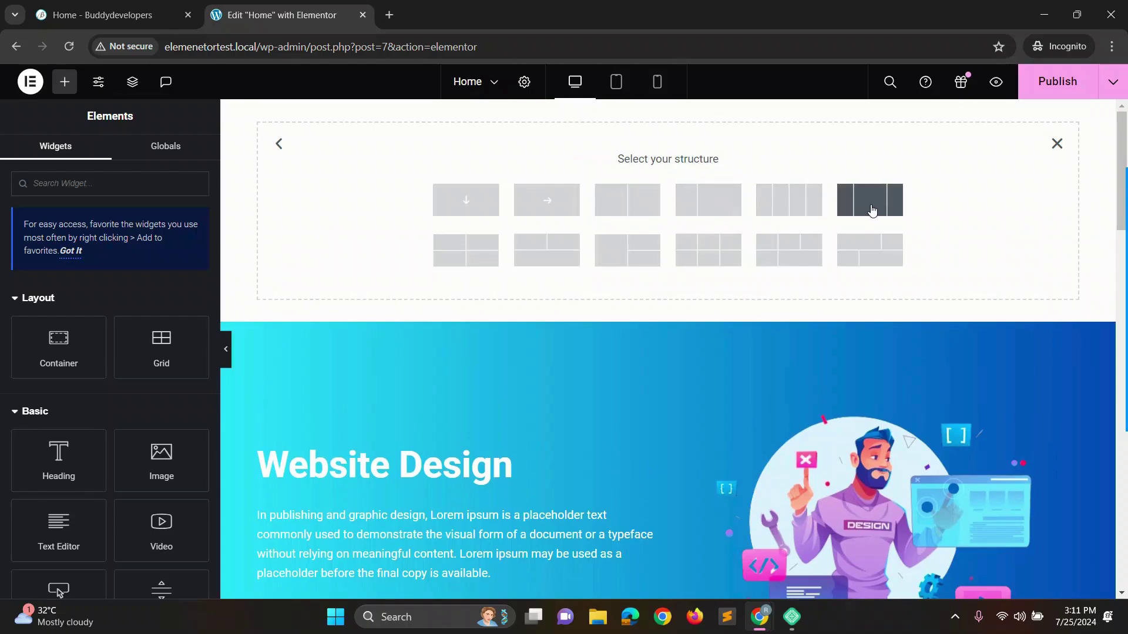
{"action": "left_click", "coordinate": [872, 210]}
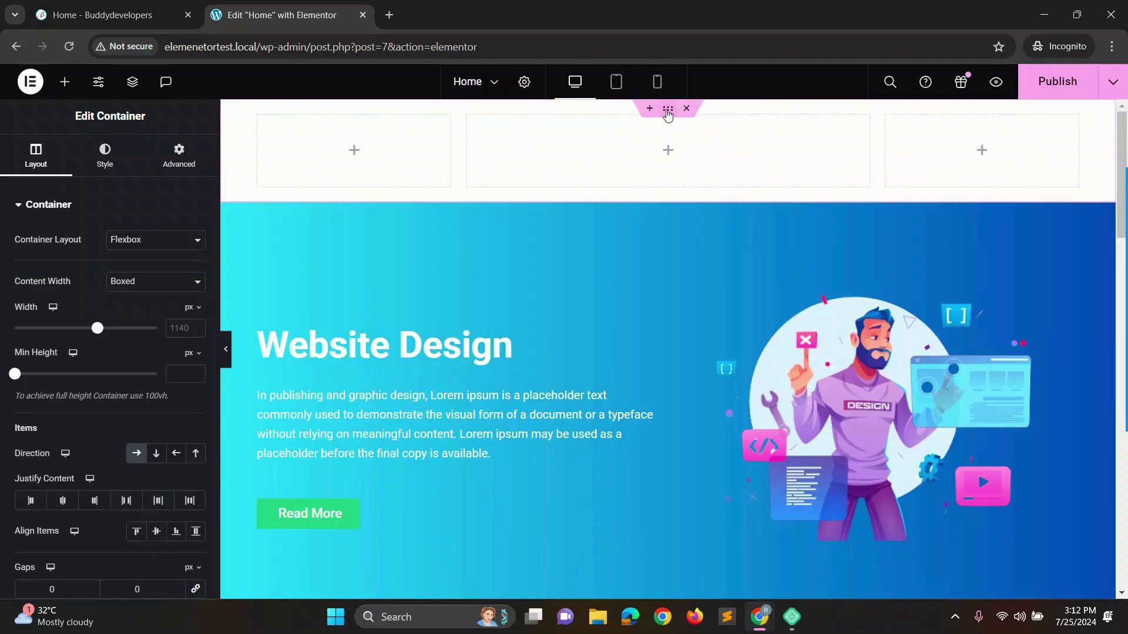
- Give the container a Classic black background (#020101)
{"action": "left_click", "coordinate": [668, 112]}
{"action": "left_click", "coordinate": [105, 158]}
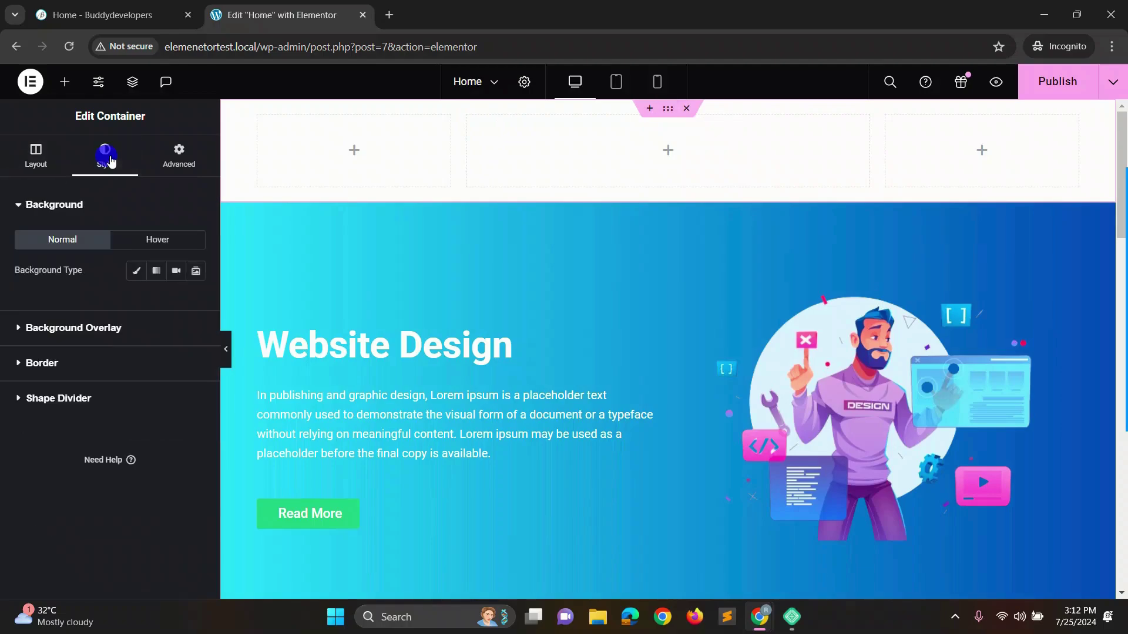
{"action": "left_click", "coordinate": [136, 275]}
{"action": "left_click", "coordinate": [195, 301]}
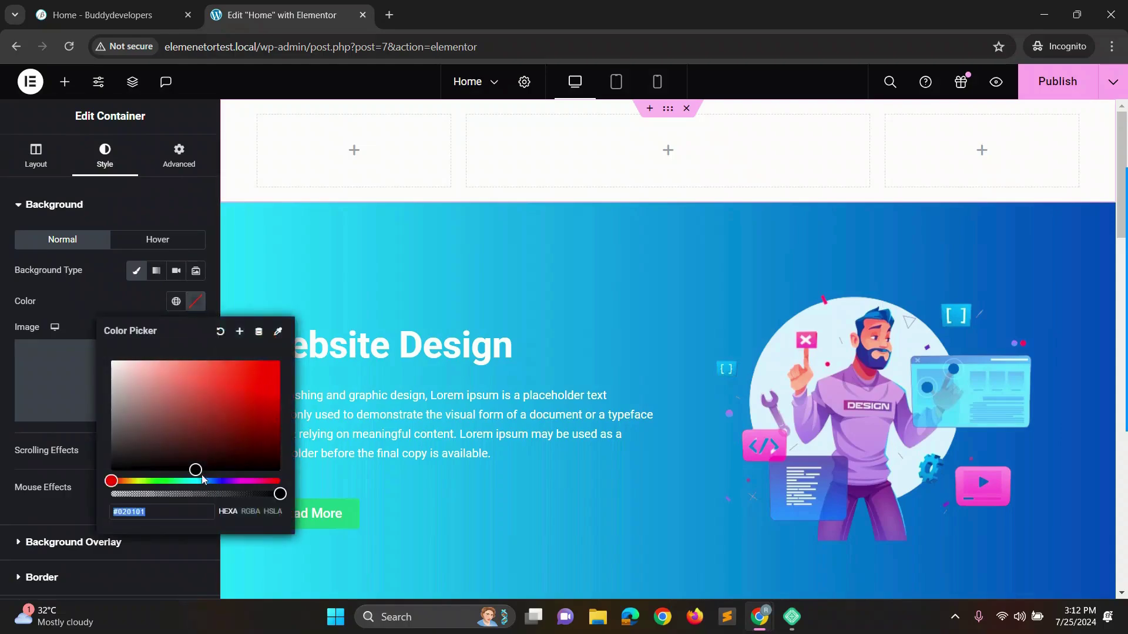
{"action": "left_click_drag", "start_coordinate": [202, 477], "coordinate": [271, 480]}
{"action": "left_click", "coordinate": [505, 160]}
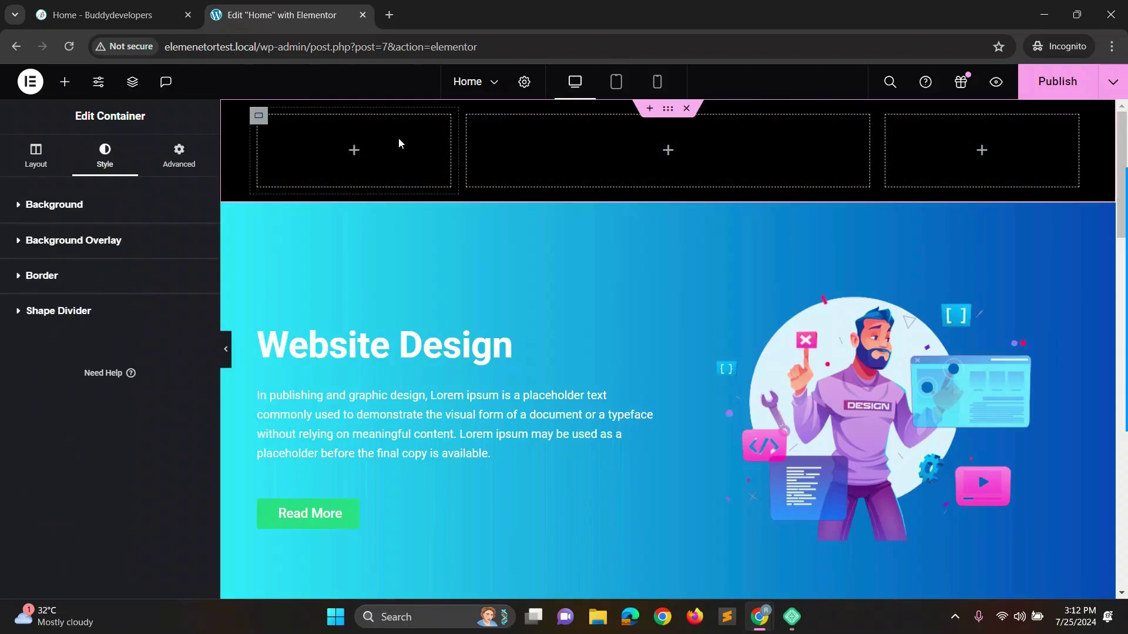
- Add an Image widget with the B logo from the Media Library to the first column, then try resizing it and undo
{"action": "left_click", "coordinate": [353, 152]}
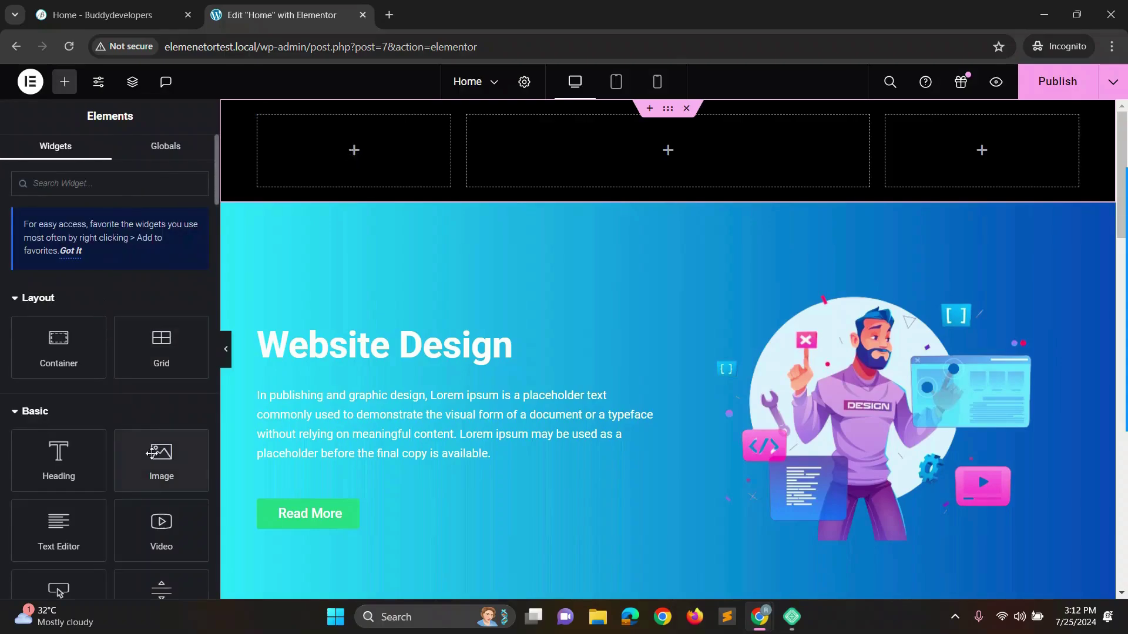
{"action": "left_click_drag", "start_coordinate": [155, 467], "coordinate": [340, 155]}
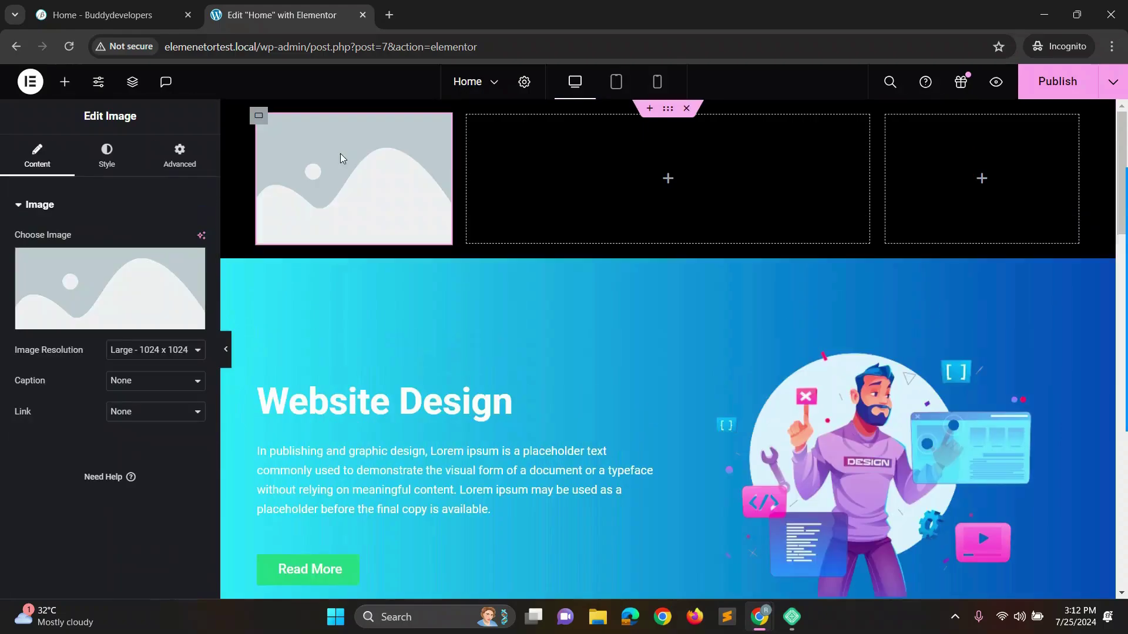
{"action": "left_click", "coordinate": [101, 322]}
{"action": "left_click", "coordinate": [468, 379]}
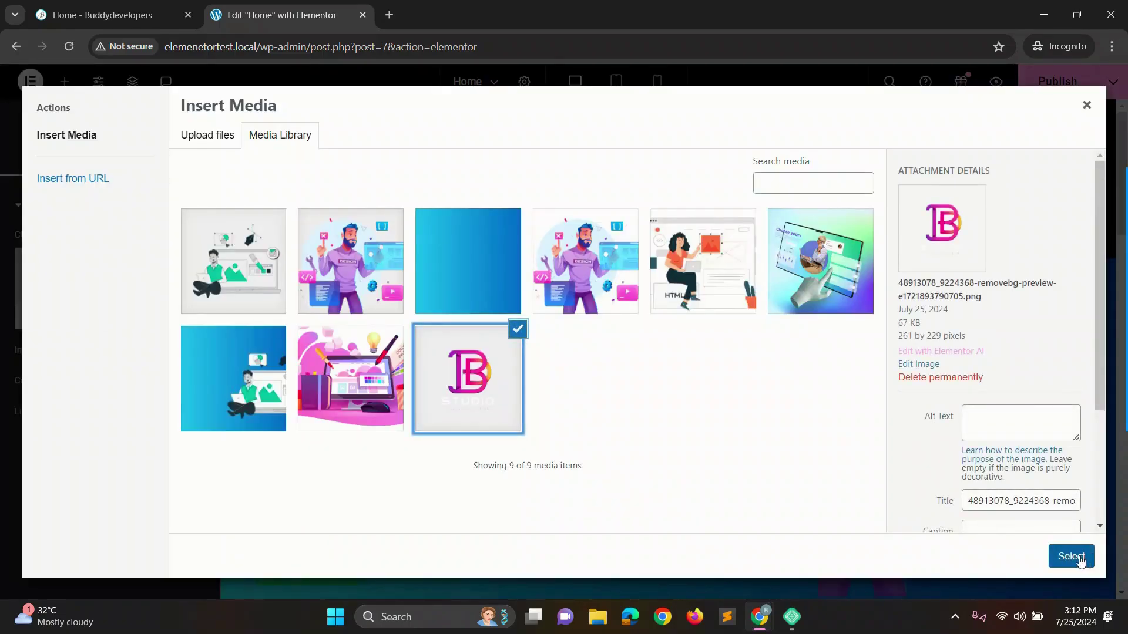
{"action": "left_click", "coordinate": [1070, 557]}
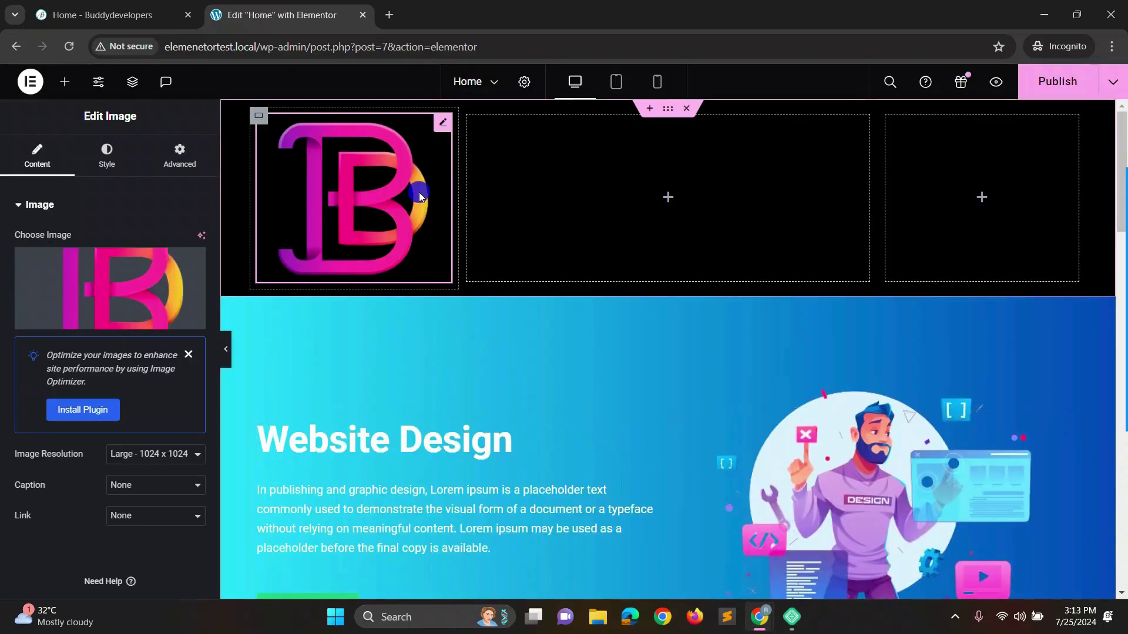
{"action": "left_click_drag", "start_coordinate": [444, 195], "coordinate": [318, 144]}
{"action": "key", "text": "ctrl+z"}
{"action": "left_click_drag", "start_coordinate": [444, 195], "coordinate": [324, 150]}
{"action": "left_click_drag", "start_coordinate": [324, 150], "coordinate": [316, 143]}
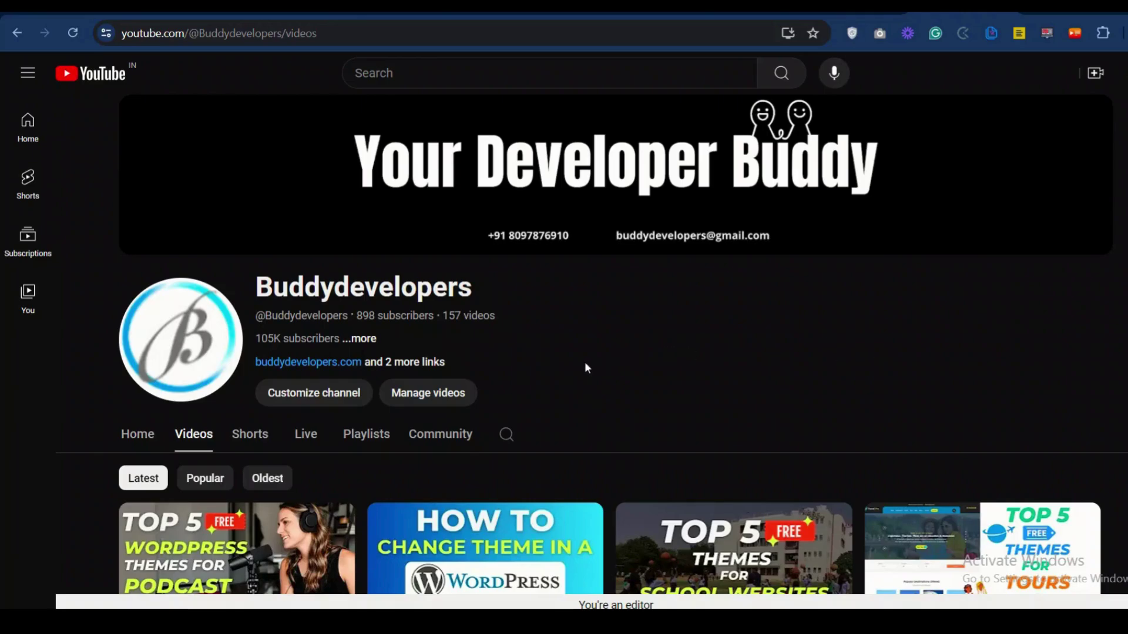
{"action": "scroll", "coordinate": [582, 371], "scroll_direction": "down", "scroll_amount": 8}
{"action": "scroll", "coordinate": [343, 470], "scroll_direction": "down", "scroll_amount": 3}
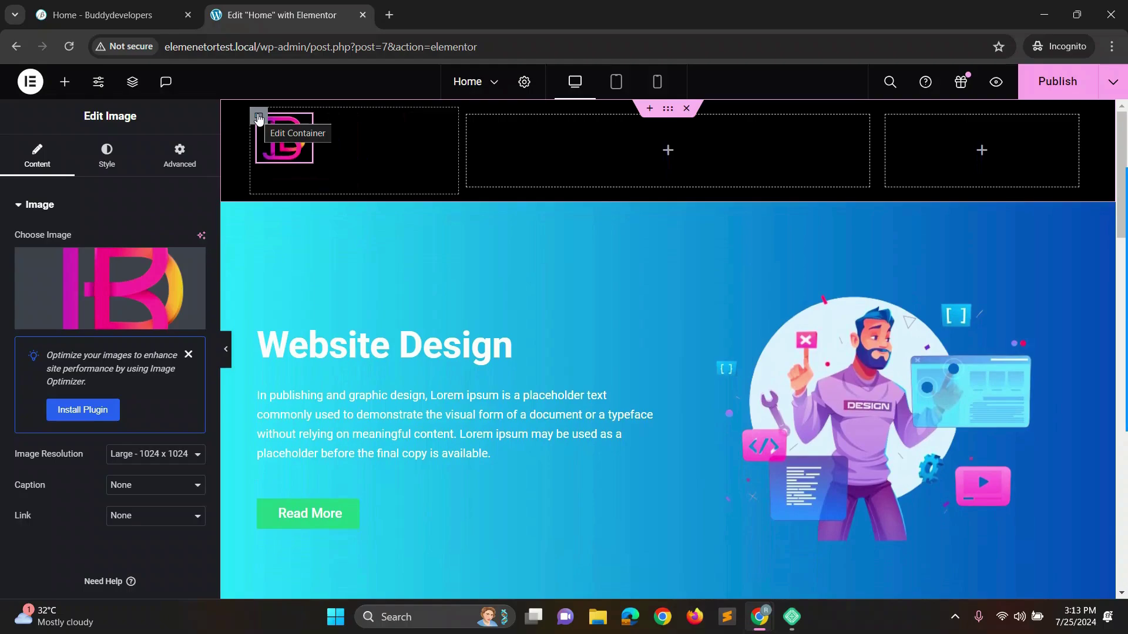
- Vertically centre the logo in its column with Justify Content Center
{"action": "left_click", "coordinate": [259, 117]}
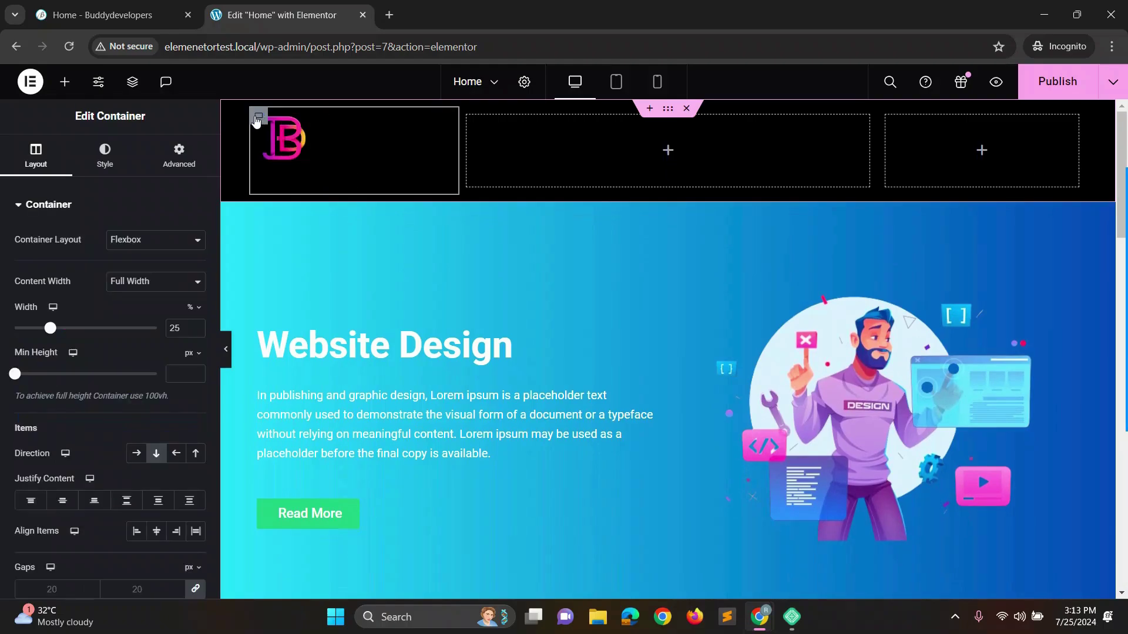
{"action": "left_click", "coordinate": [61, 504]}
{"action": "left_click", "coordinate": [62, 504]}
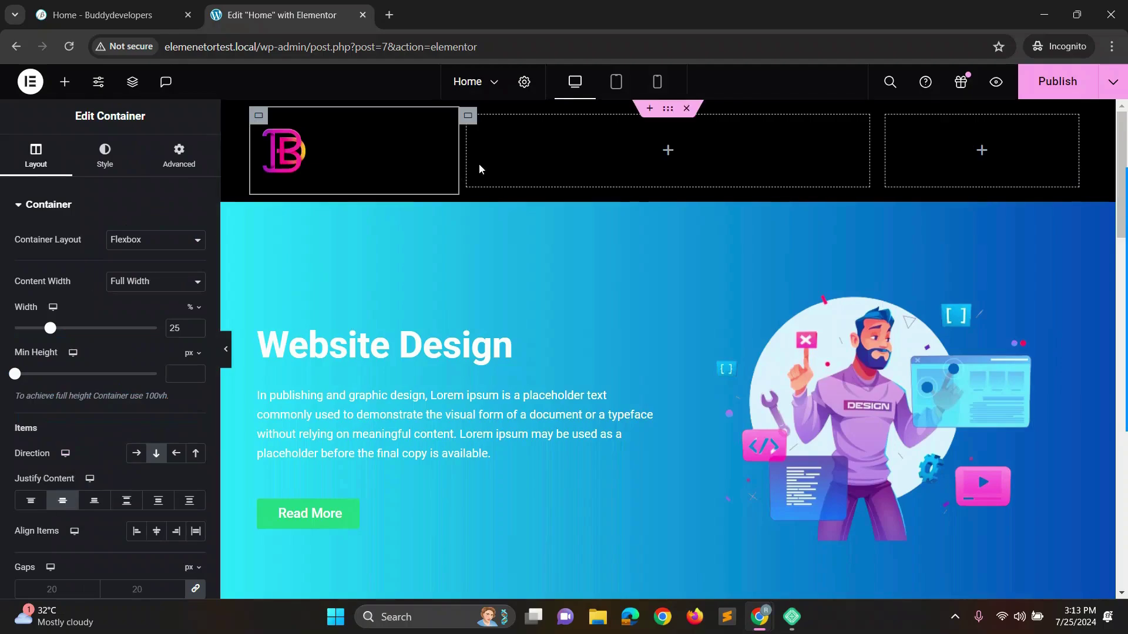
- Add a WordPress Menu widget showing the Header Menu links to the middle column
{"action": "left_click", "coordinate": [668, 151]}
{"action": "type", "text": "wordpress"}
{"action": "left_click_drag", "start_coordinate": [69, 323], "coordinate": [679, 161]}
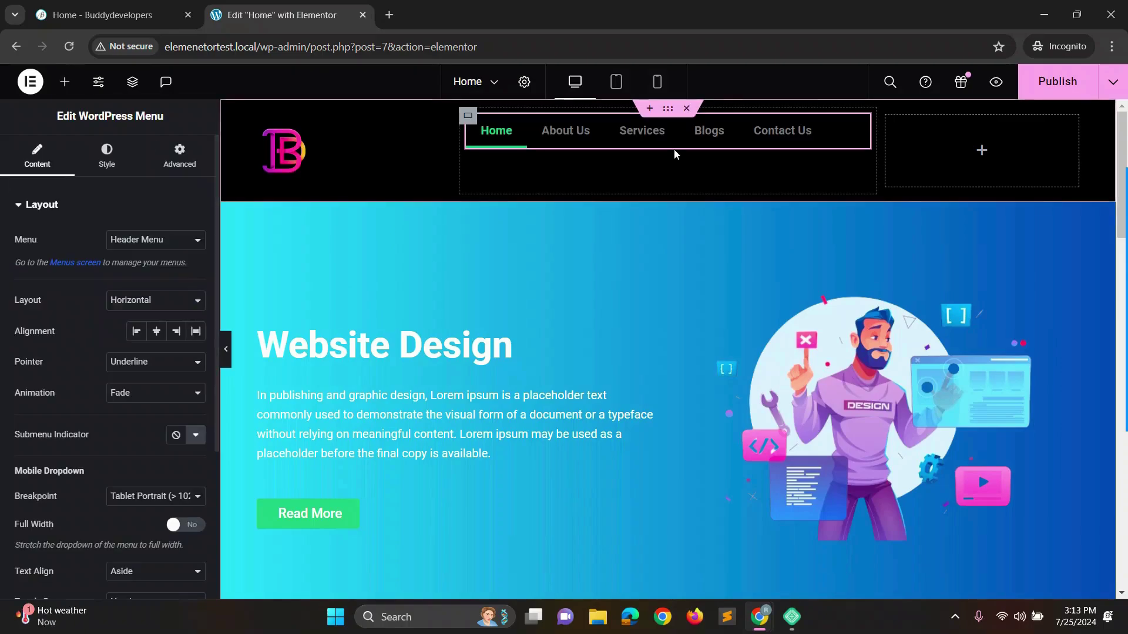
- Centre the menu vertically and align it to the column's right with Align Items End
{"action": "left_click", "coordinate": [468, 117]}
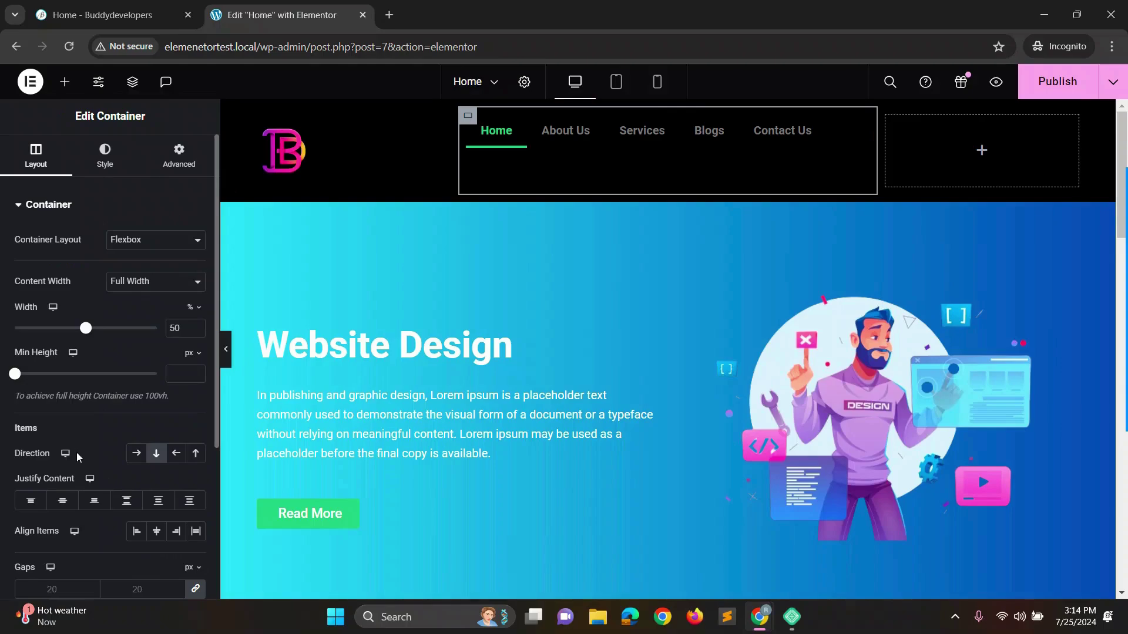
{"action": "left_click", "coordinate": [62, 500]}
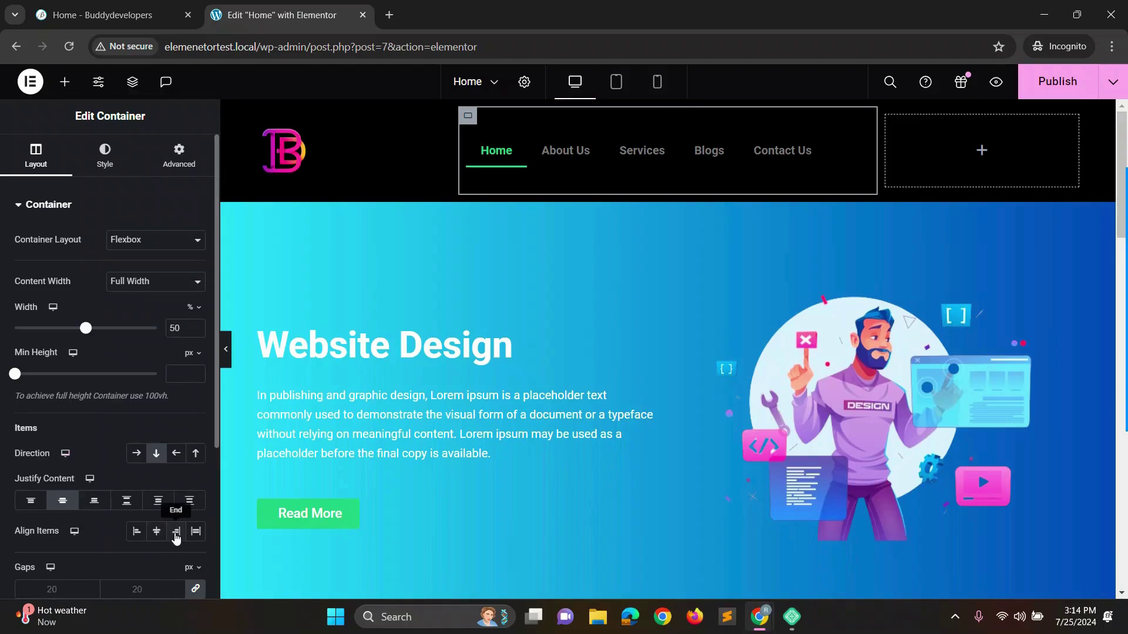
{"action": "left_click", "coordinate": [177, 532]}
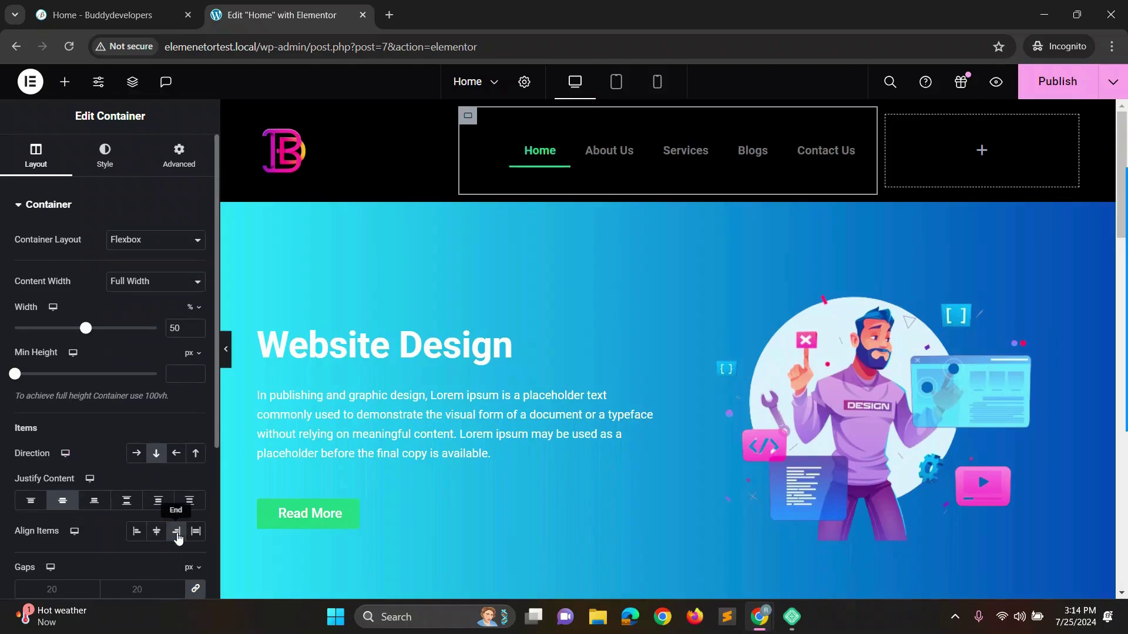
- Set the menu's item text colour to white (#FFFFFF)
{"action": "left_click", "coordinate": [862, 144]}
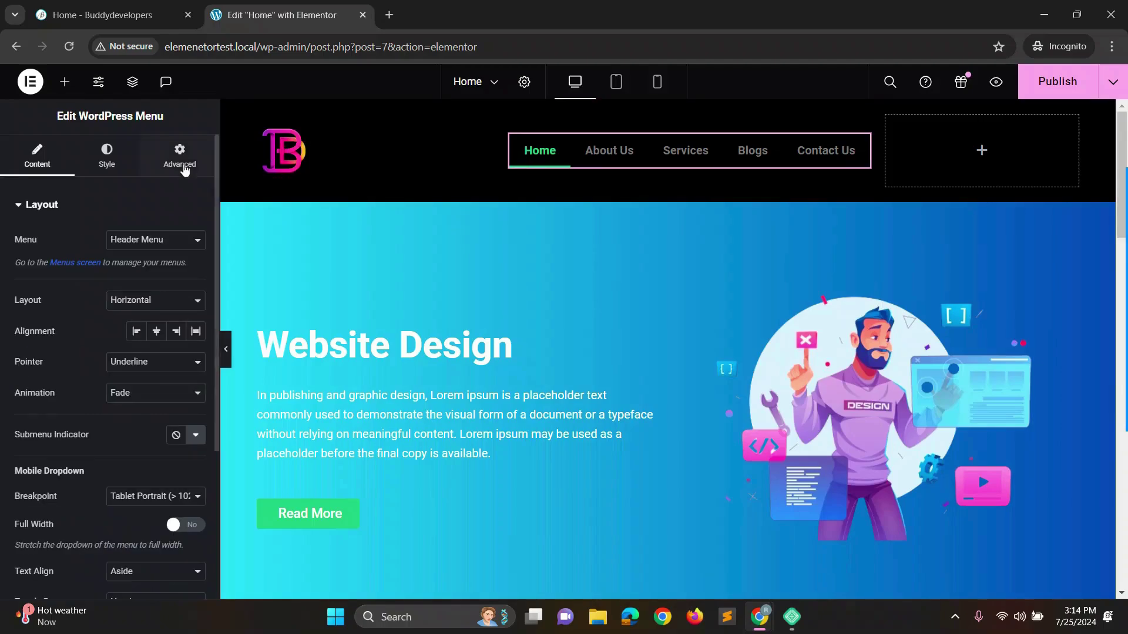
{"action": "mouse_move", "coordinate": [862, 145]}
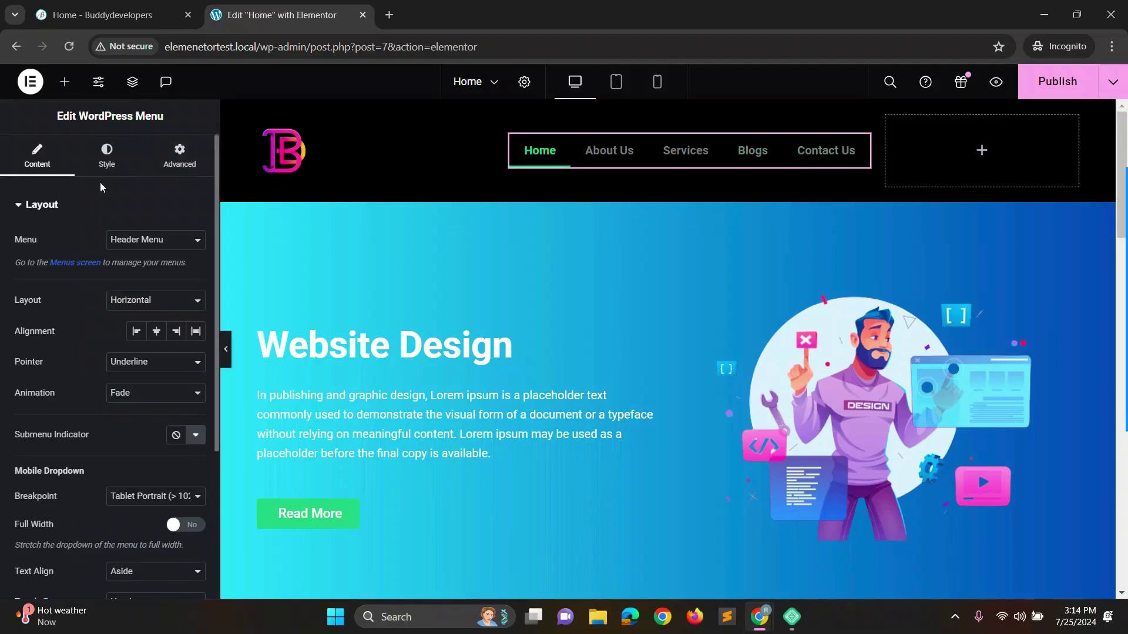
{"action": "left_click", "coordinate": [107, 166]}
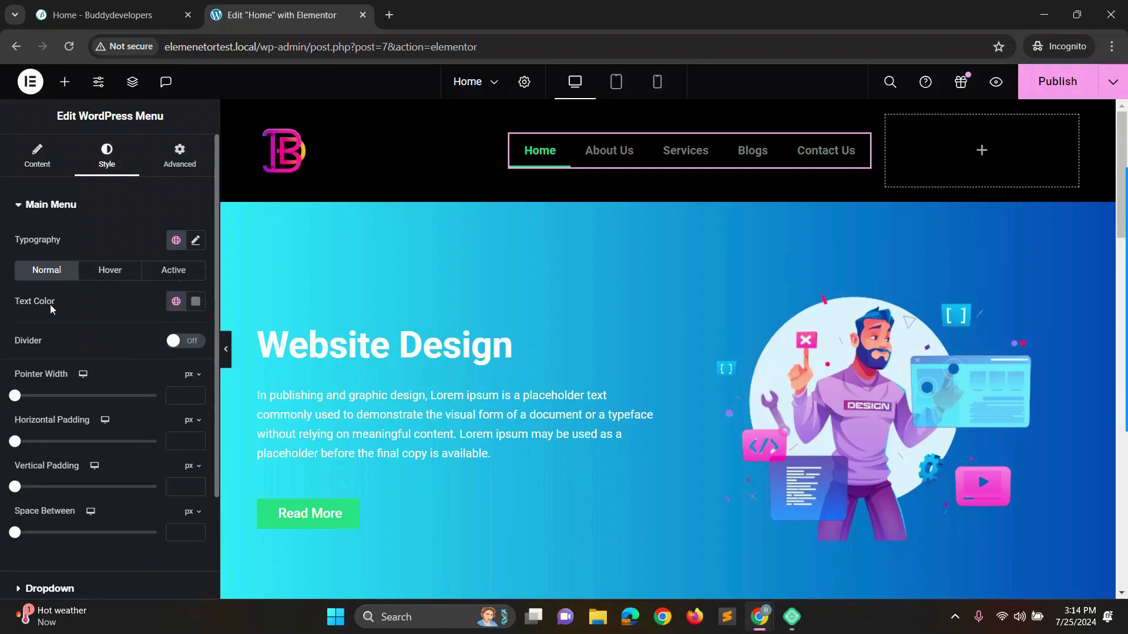
{"action": "left_click", "coordinate": [196, 302]}
{"action": "left_click", "coordinate": [982, 150]}
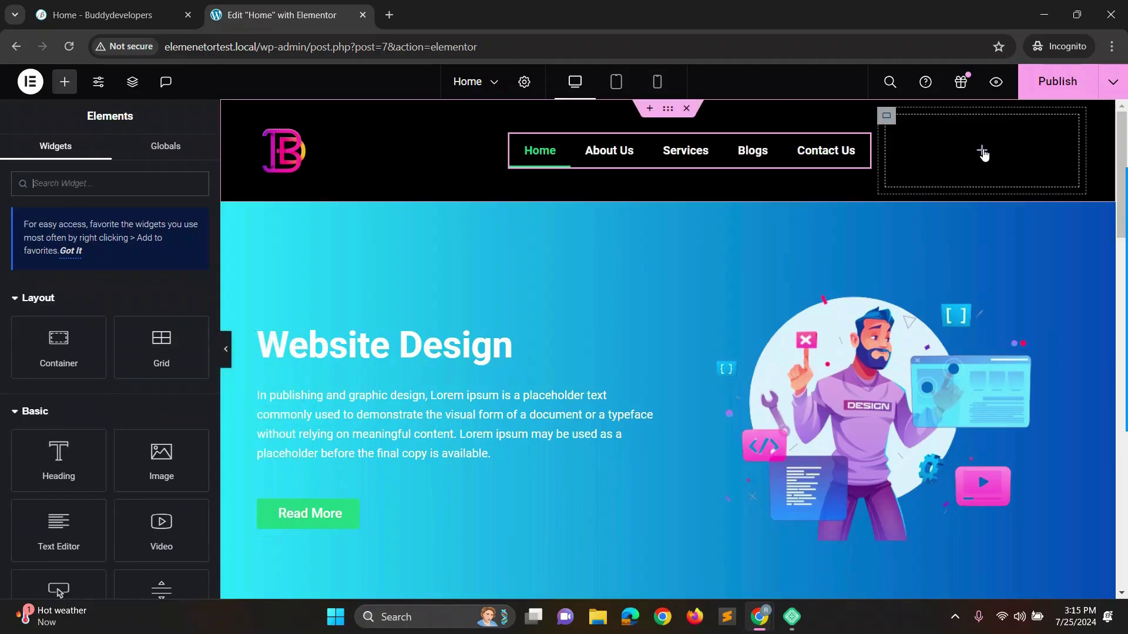
- Place a Social Icons widget with Facebook, Twitter and YouTube icons in the right column
{"action": "left_click", "coordinate": [93, 186]}
{"action": "type", "text": "sd"}
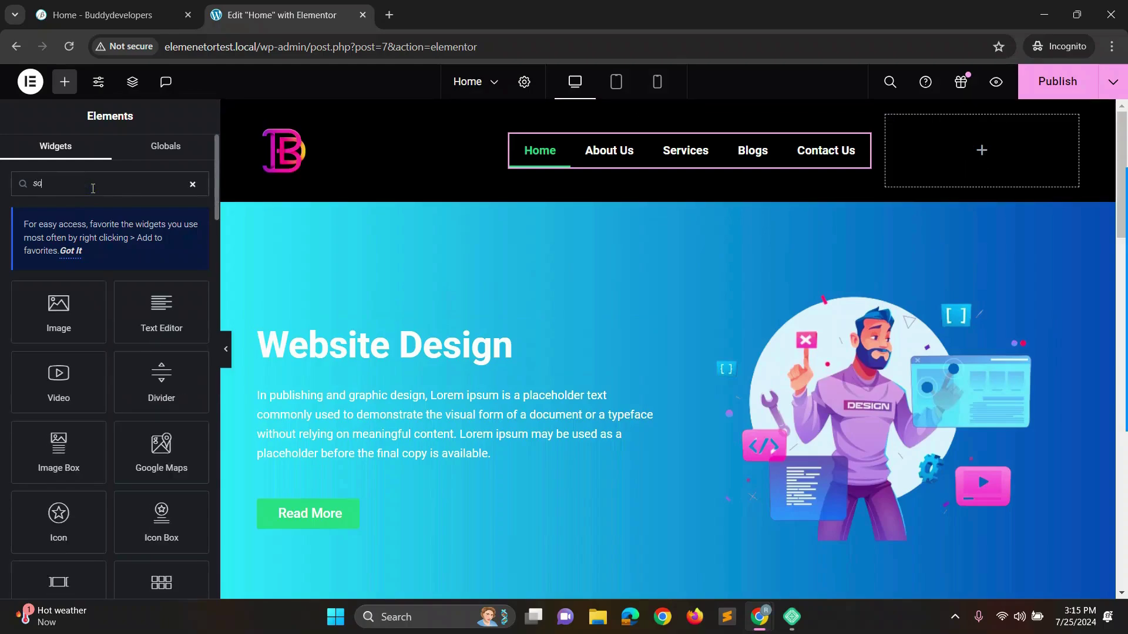
{"action": "key", "text": "BackSpace"}
{"action": "type", "text": "oc"}
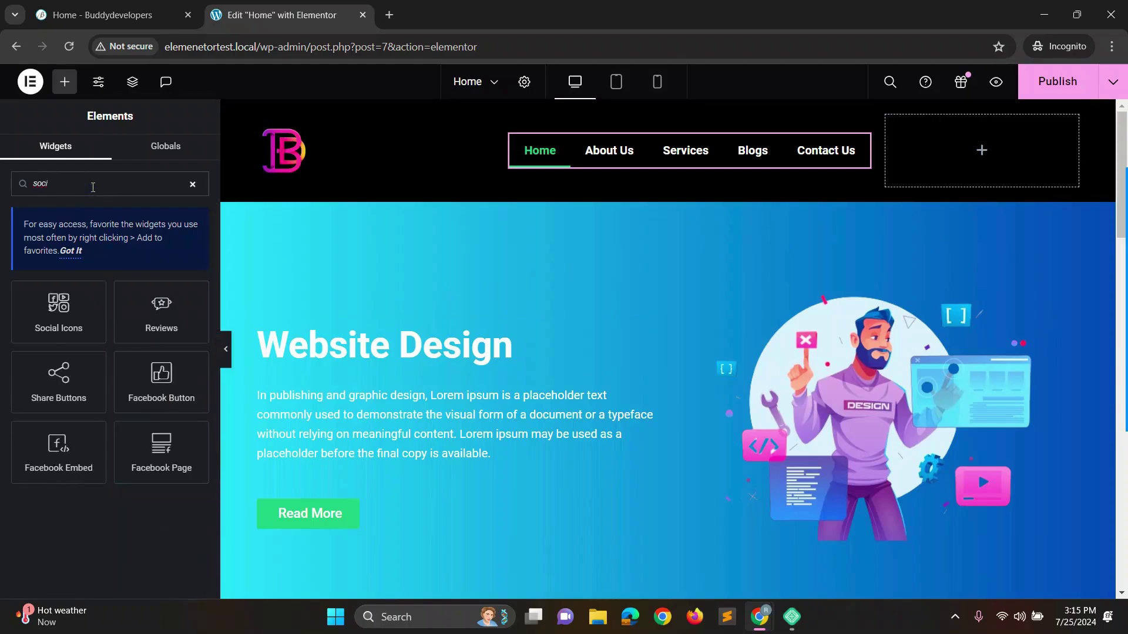
{"action": "type", "text": "i"}
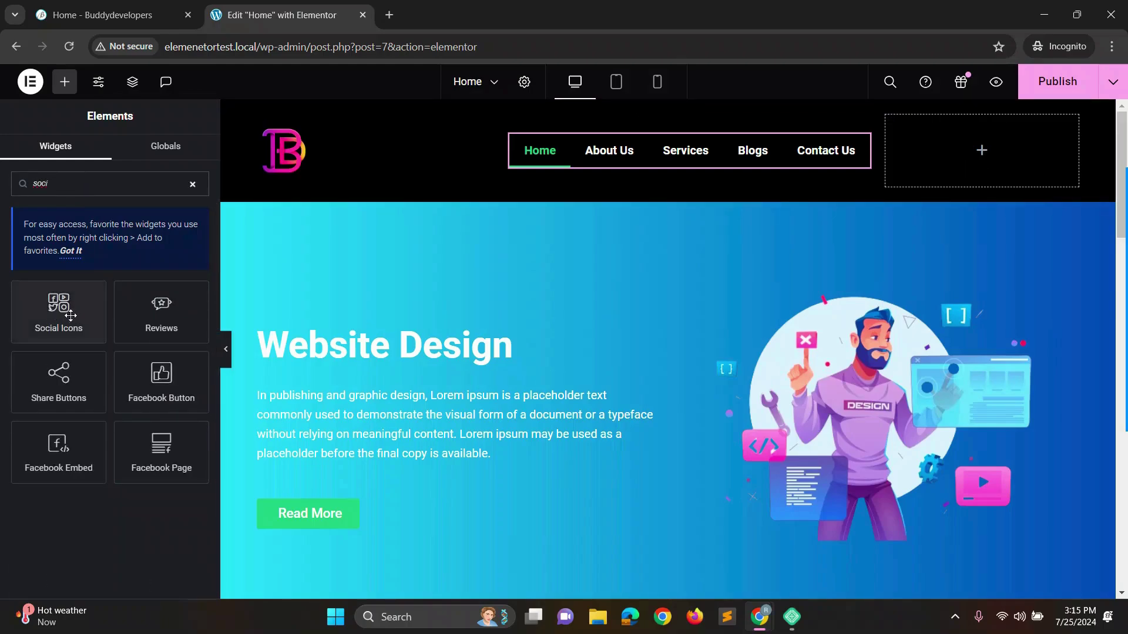
{"action": "left_click_drag", "start_coordinate": [70, 318], "coordinate": [1022, 151]}
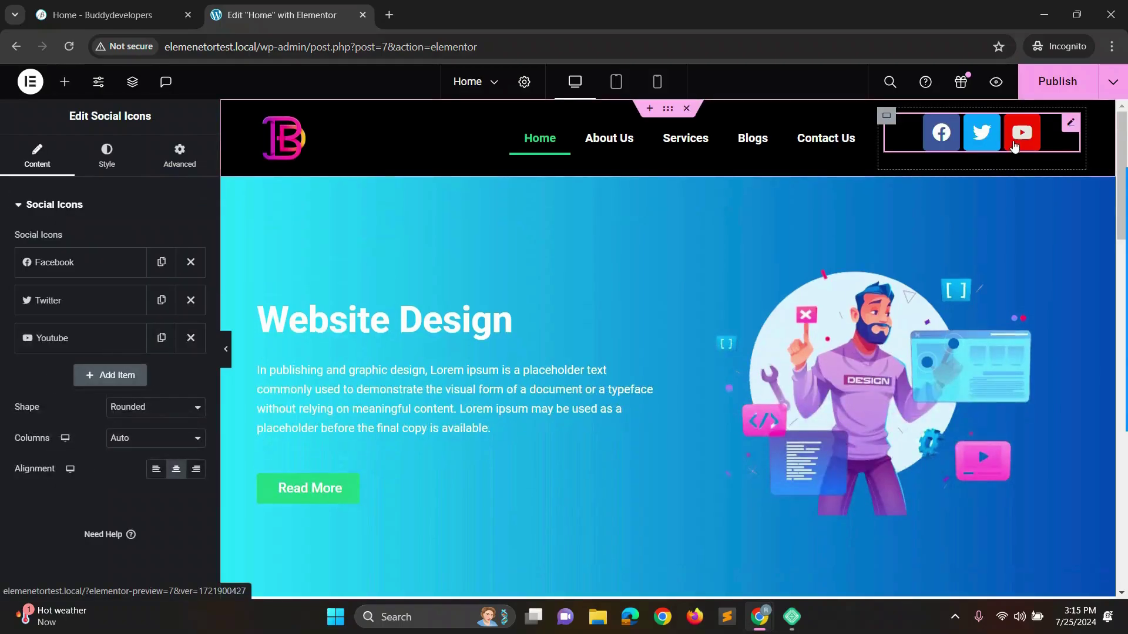
- Centre the social icons vertically and align them to the column's right end
{"action": "left_click", "coordinate": [886, 118]}
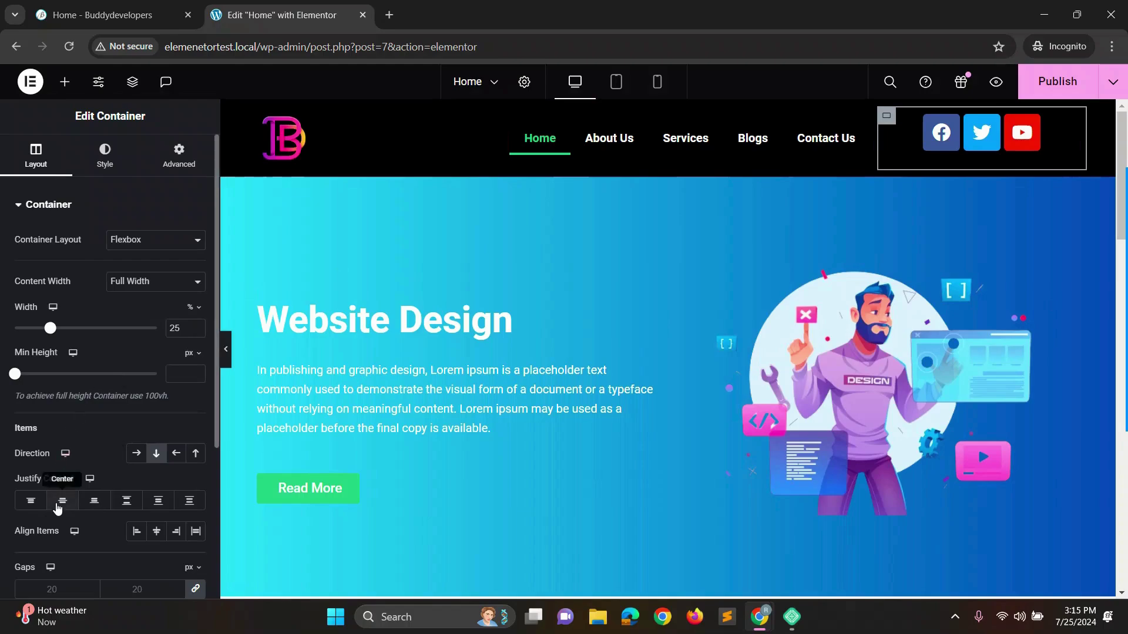
{"action": "left_click", "coordinate": [62, 503]}
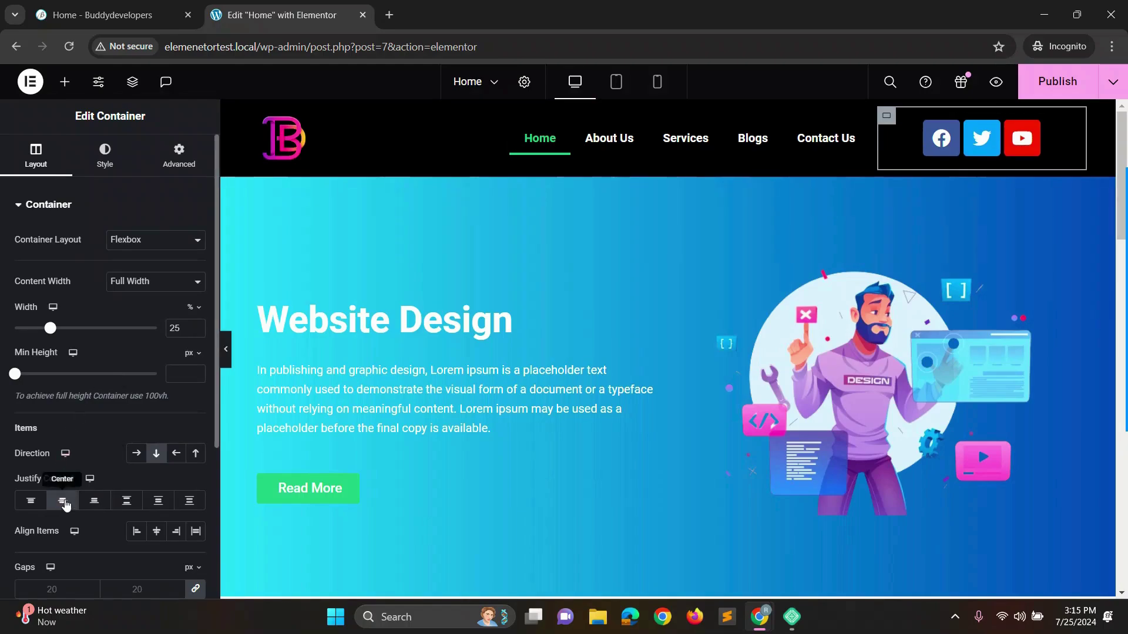
{"action": "left_click", "coordinate": [177, 531]}
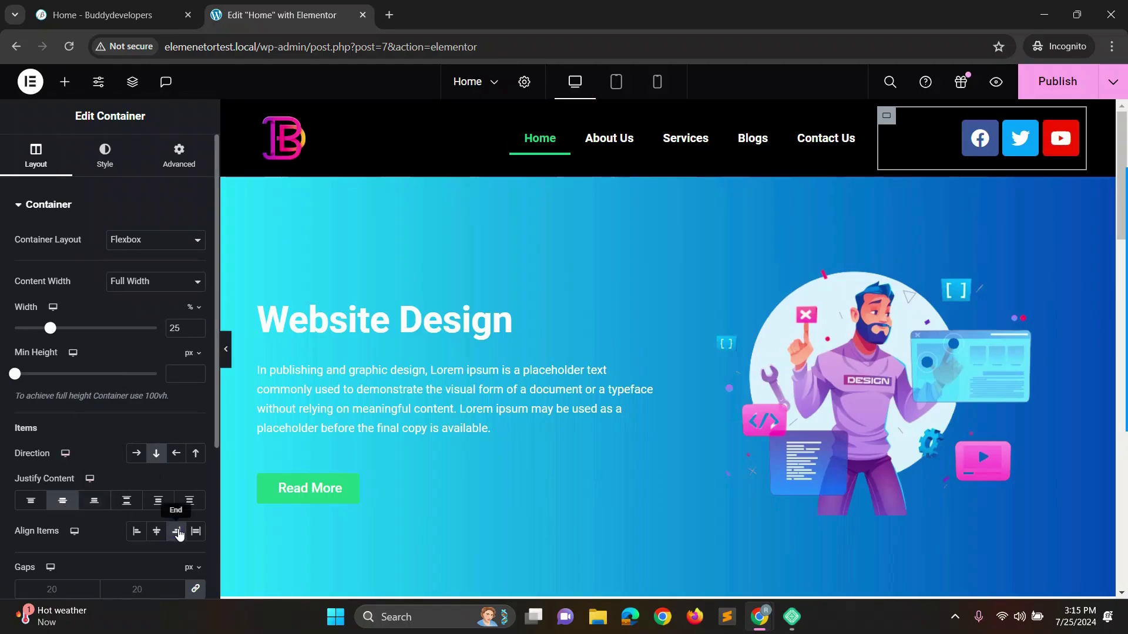
{"action": "left_click", "coordinate": [1058, 138]}
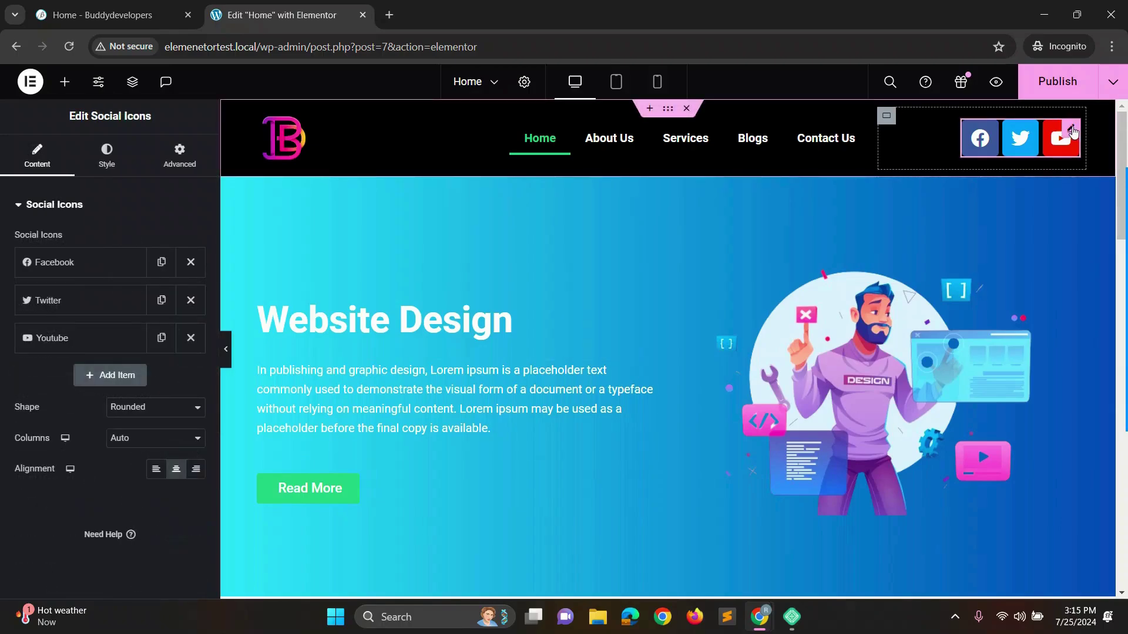
{"action": "left_click", "coordinate": [106, 159]}
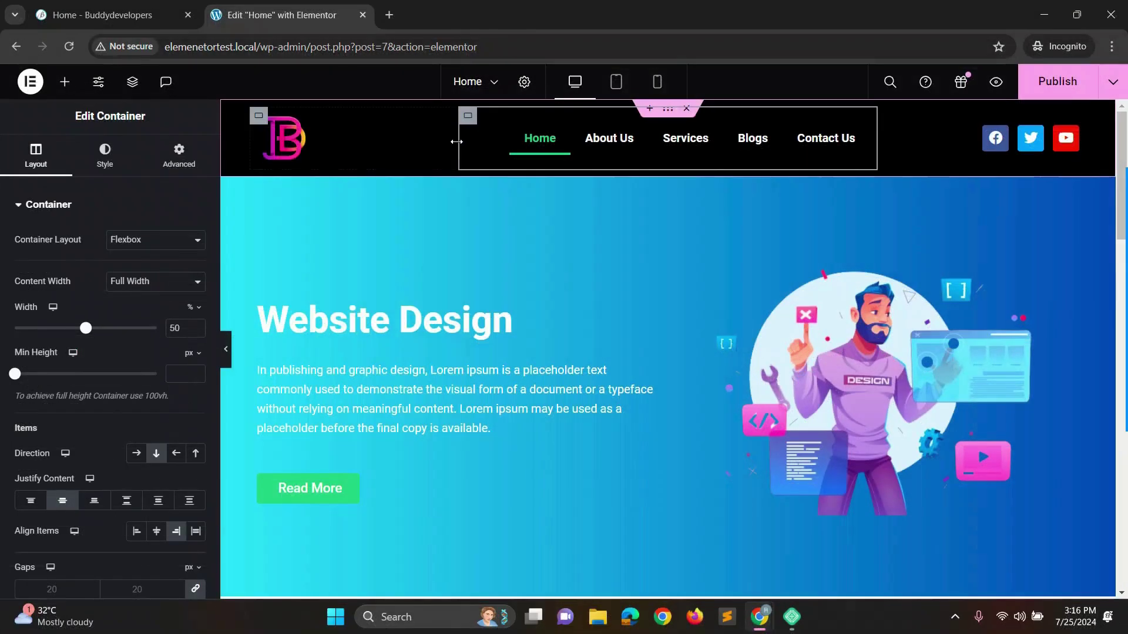
- Resize the header columns, widening the logo column to about 33.3% so the menu fits
{"action": "left_click", "coordinate": [457, 142]}
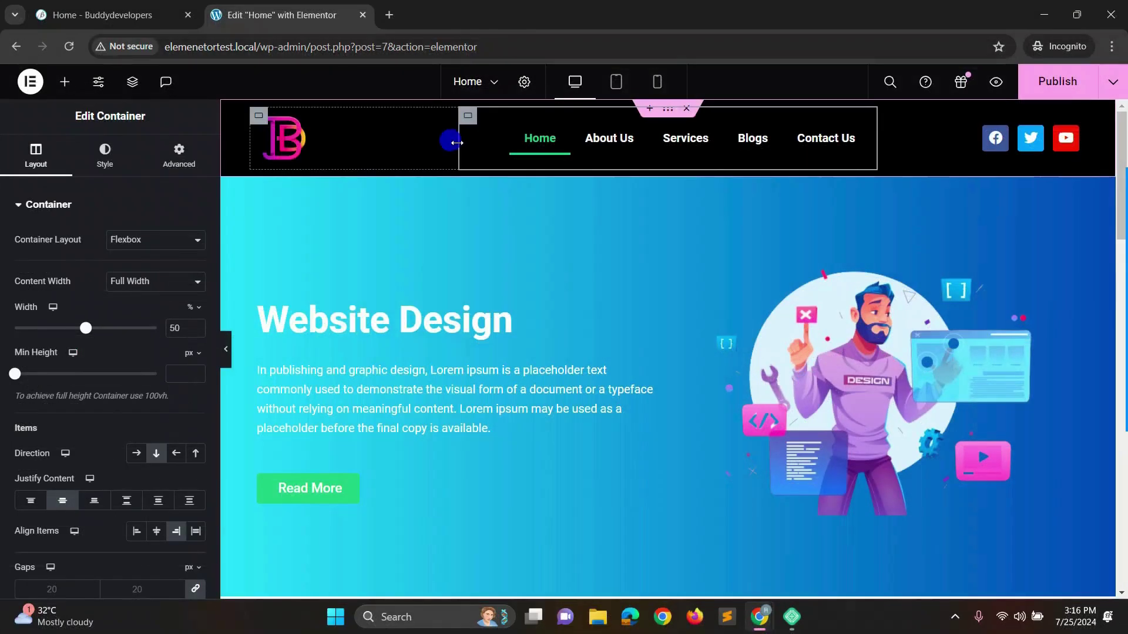
{"action": "left_click_drag", "start_coordinate": [457, 142], "coordinate": [954, 147]}
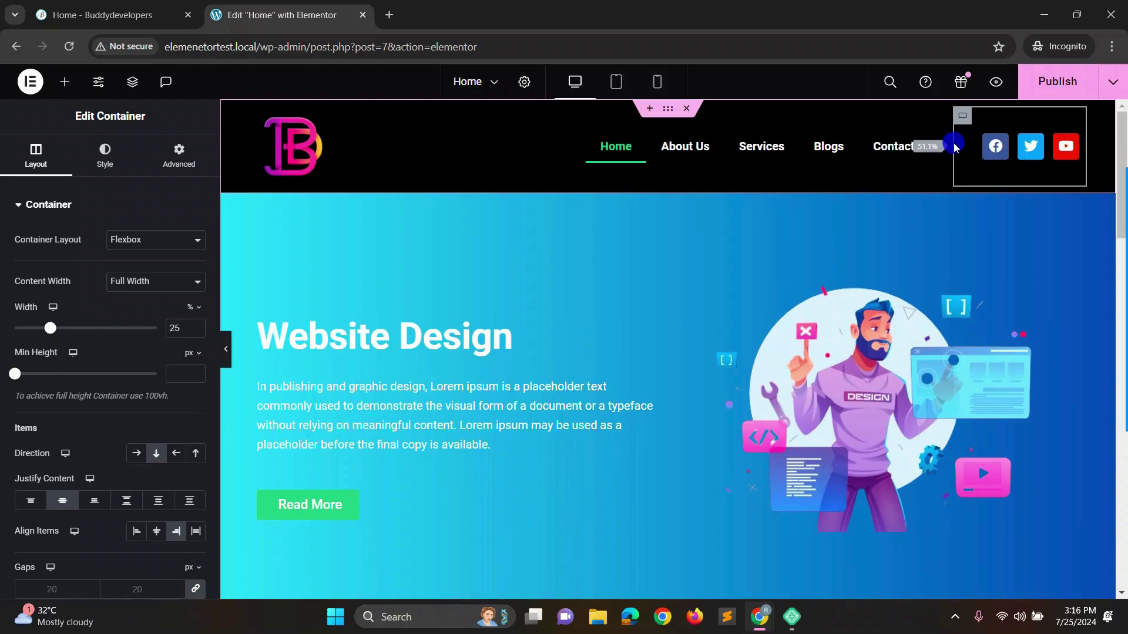
{"action": "left_click_drag", "start_coordinate": [954, 142], "coordinate": [954, 142]}
- Give the header container a -100 px bottom margin and a z-index of 11
{"action": "left_click", "coordinate": [668, 108]}
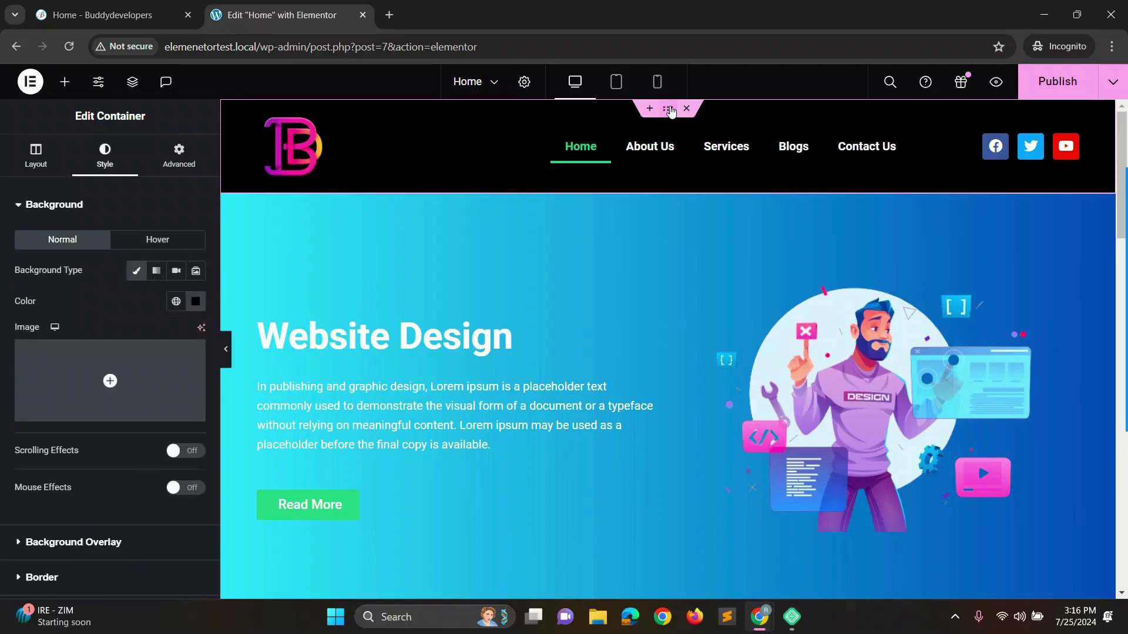
{"action": "left_click", "coordinate": [179, 158]}
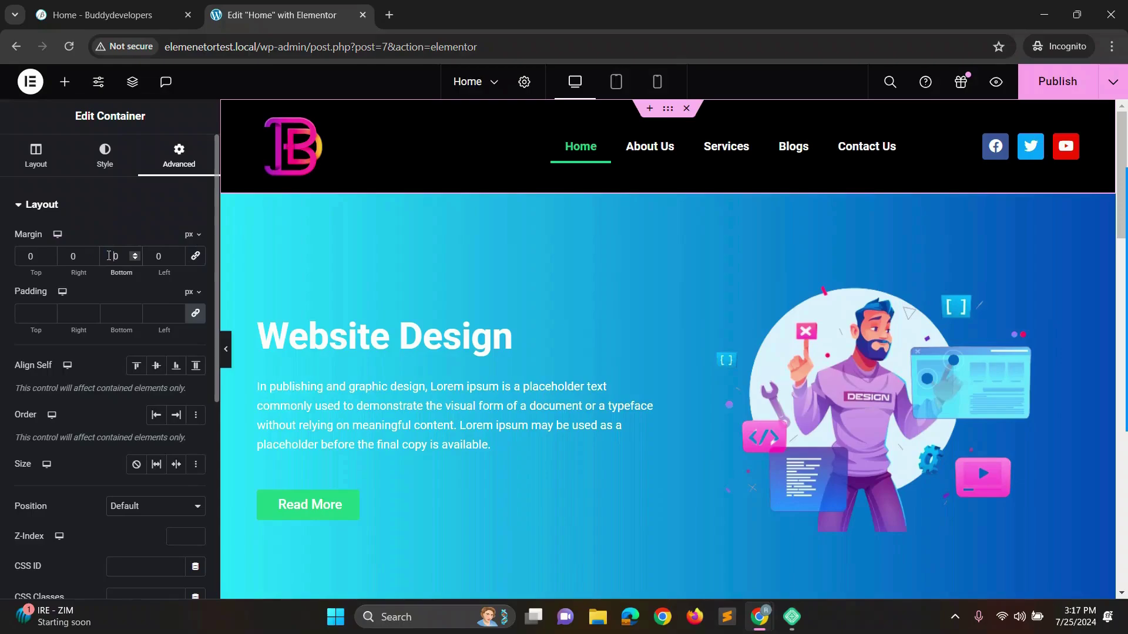
{"action": "left_click", "coordinate": [110, 257]}
{"action": "type", "text": "-100"}
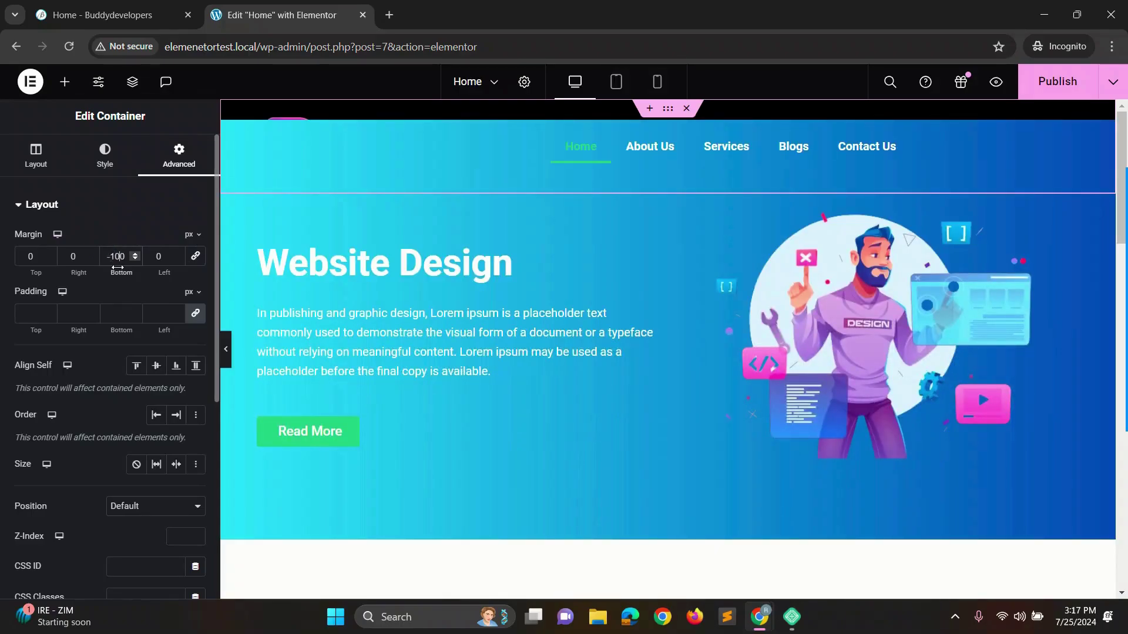
{"action": "left_click", "coordinate": [176, 537]}
{"action": "type", "text": "11"}
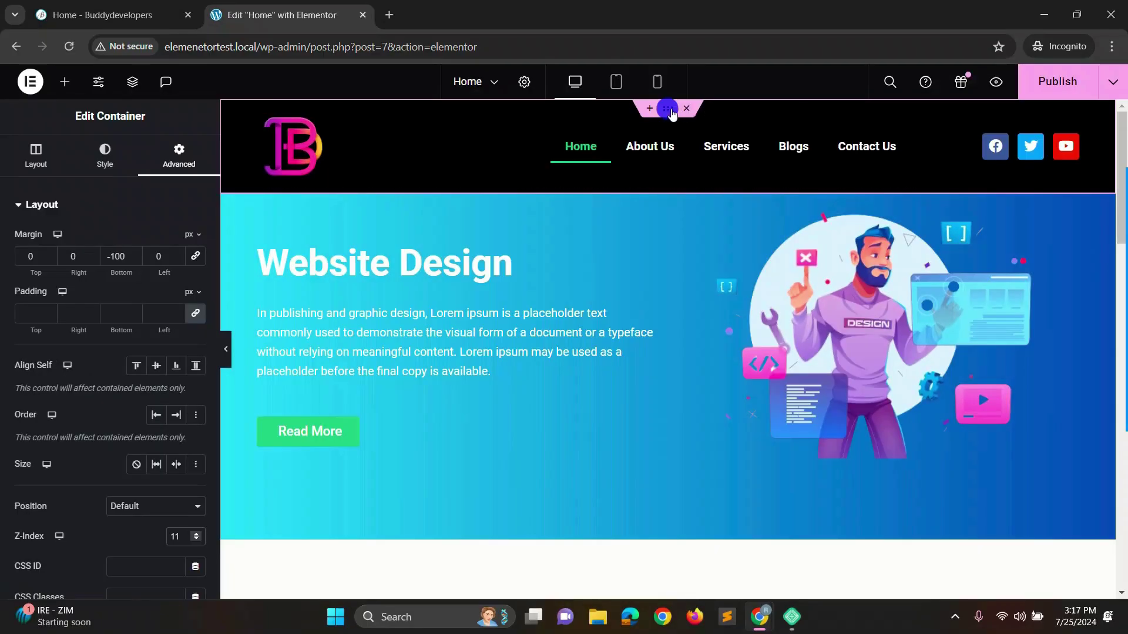
- Clear the header's black Classic background so the hero gradient shows through
{"action": "left_click", "coordinate": [113, 166]}
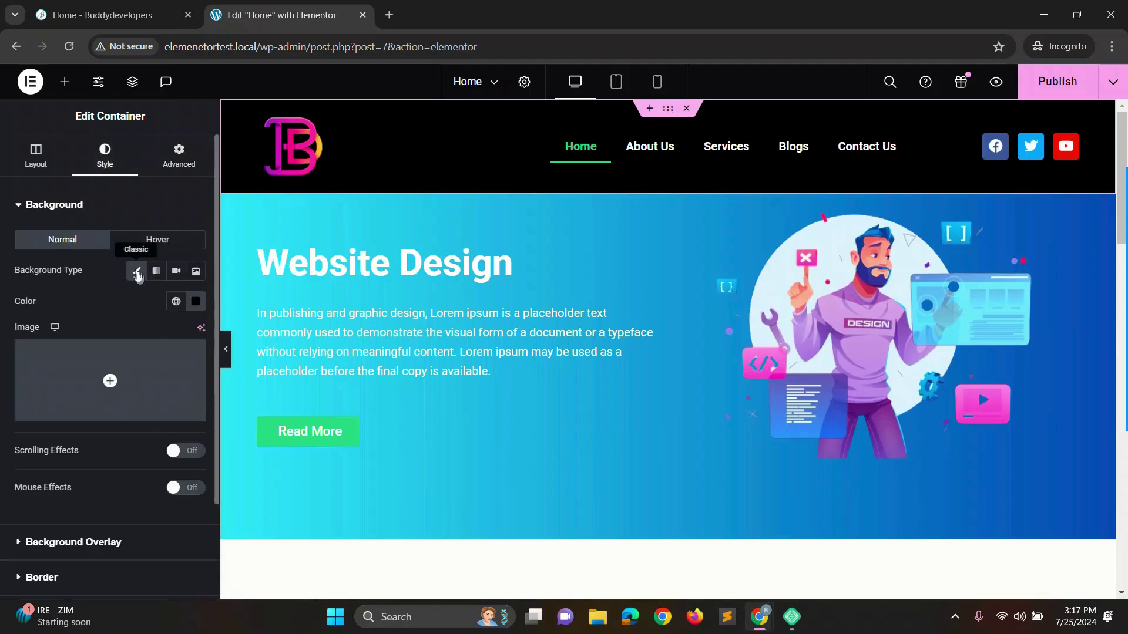
{"action": "left_click", "coordinate": [137, 272]}
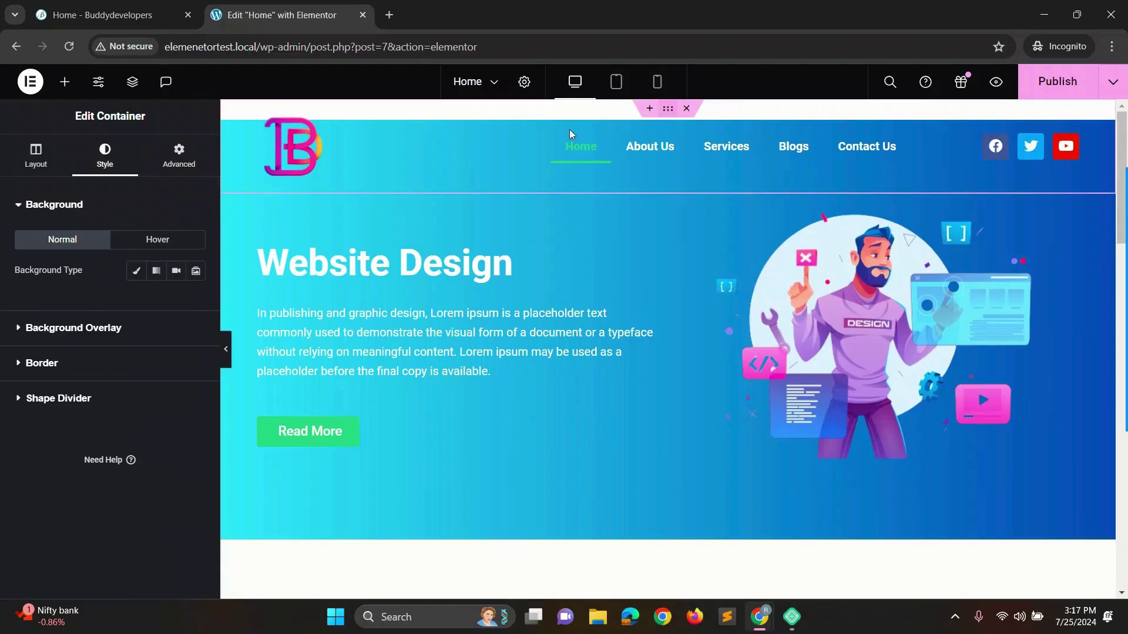
- Lower the header's bottom margin to about -120 px and shrink the header logo
{"action": "left_click", "coordinate": [180, 158]}
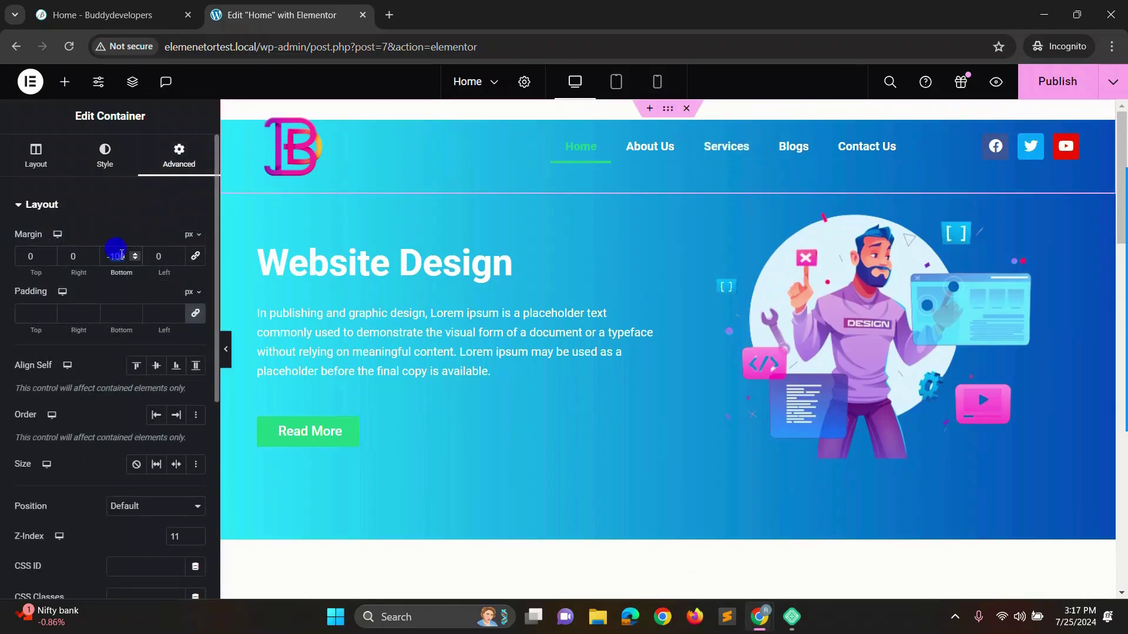
{"action": "key", "text": "Down"}
{"action": "key", "text": "Down"}
{"action": "key", "text": "Down"}
{"action": "key", "text": "Down"}
{"action": "key", "text": "Down"}
{"action": "key", "text": "Down"}
{"action": "key", "text": "Down"}
{"action": "key", "text": "Down"}
{"action": "key", "text": "Down"}
{"action": "key", "text": "Down"}
{"action": "key", "text": "Down"}
{"action": "key", "text": "Down"}
{"action": "key", "text": "Down"}
{"action": "key", "text": "Down"}
{"action": "key", "text": "Down"}
{"action": "key", "text": "Down"}
{"action": "key", "text": "Down"}
{"action": "key", "text": "Down"}
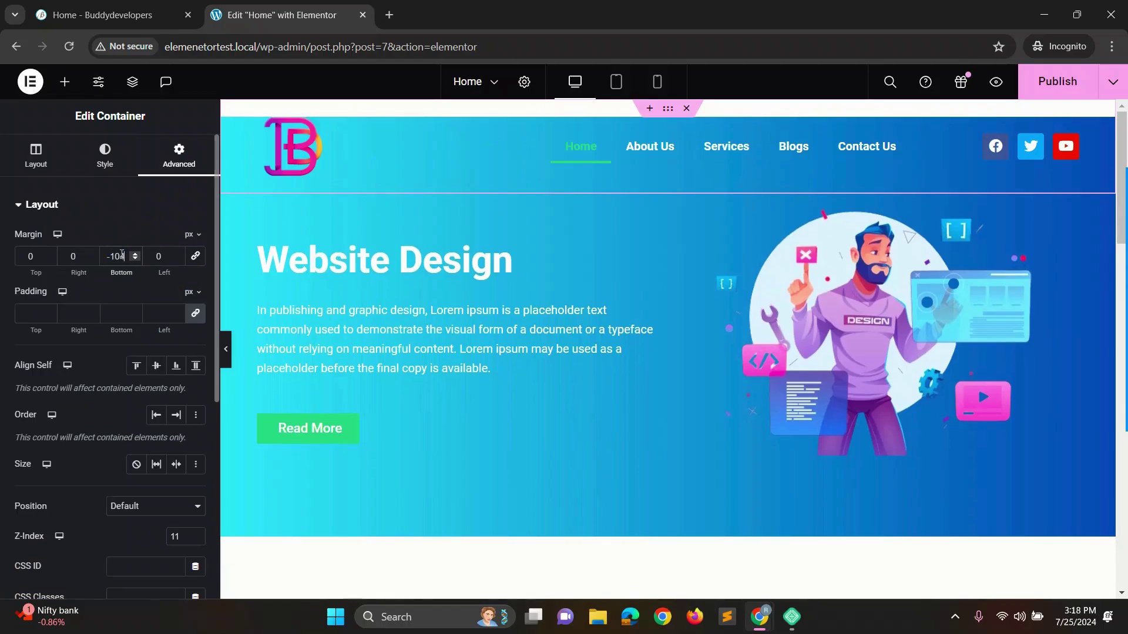
{"action": "key", "text": "Down"}
{"action": "key", "text": "Down"}
{"action": "key", "text": "Down"}
{"action": "key", "text": "Down"}
{"action": "key", "text": "Down"}
{"action": "key", "text": "Down"}
{"action": "key", "text": "Down"}
{"action": "key", "text": "Down"}
{"action": "key", "text": "Down"}
{"action": "key", "text": "Down"}
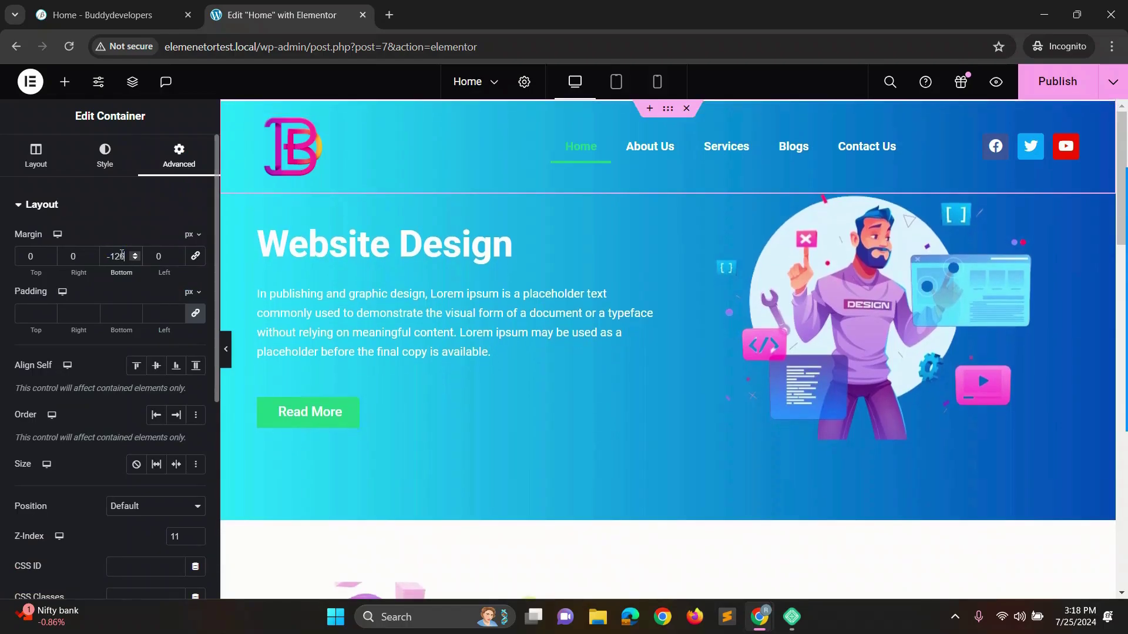
{"action": "left_click", "coordinate": [317, 140]}
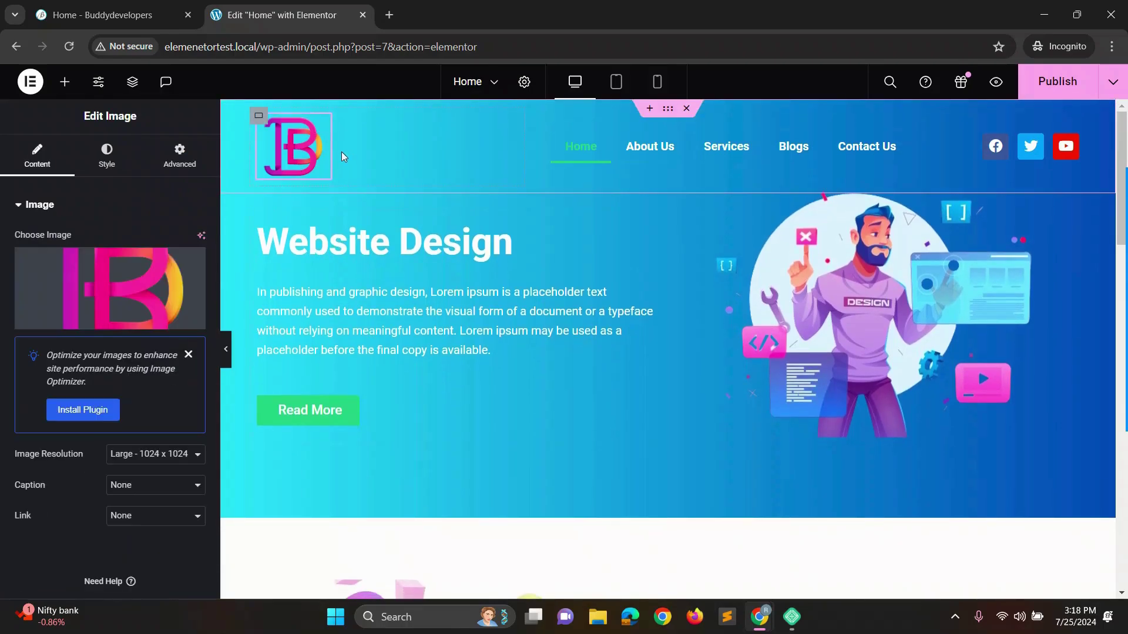
{"action": "left_click_drag", "start_coordinate": [334, 148], "coordinate": [308, 144]}
- Publish the Home page with its transparent header and centered navigation menu
{"action": "left_click", "coordinate": [728, 147]}
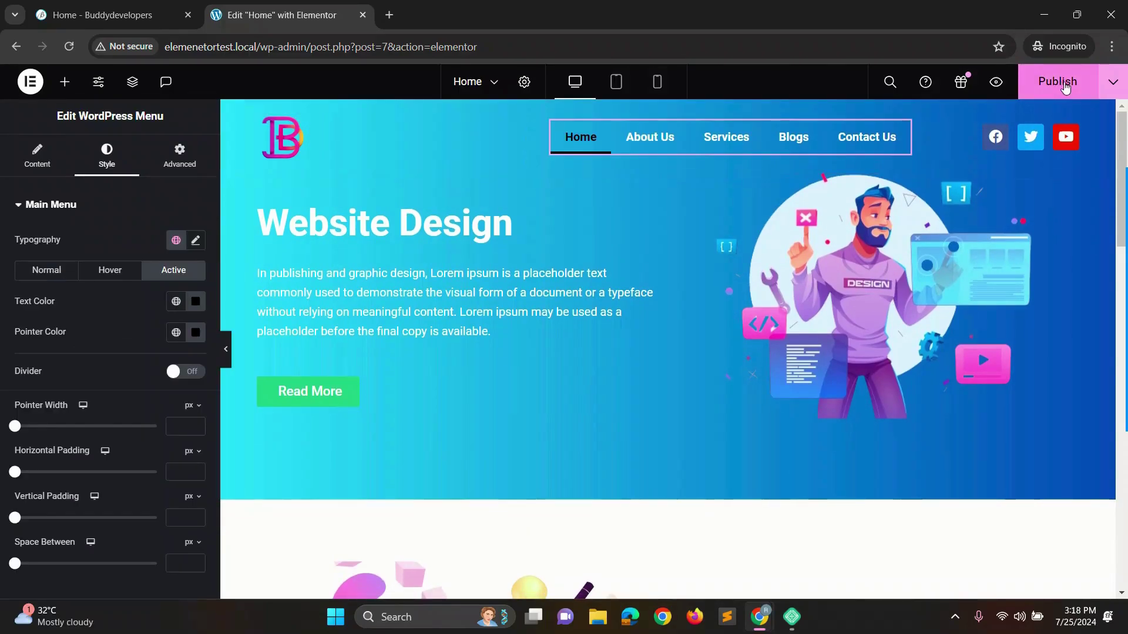
{"action": "left_click", "coordinate": [1065, 85]}
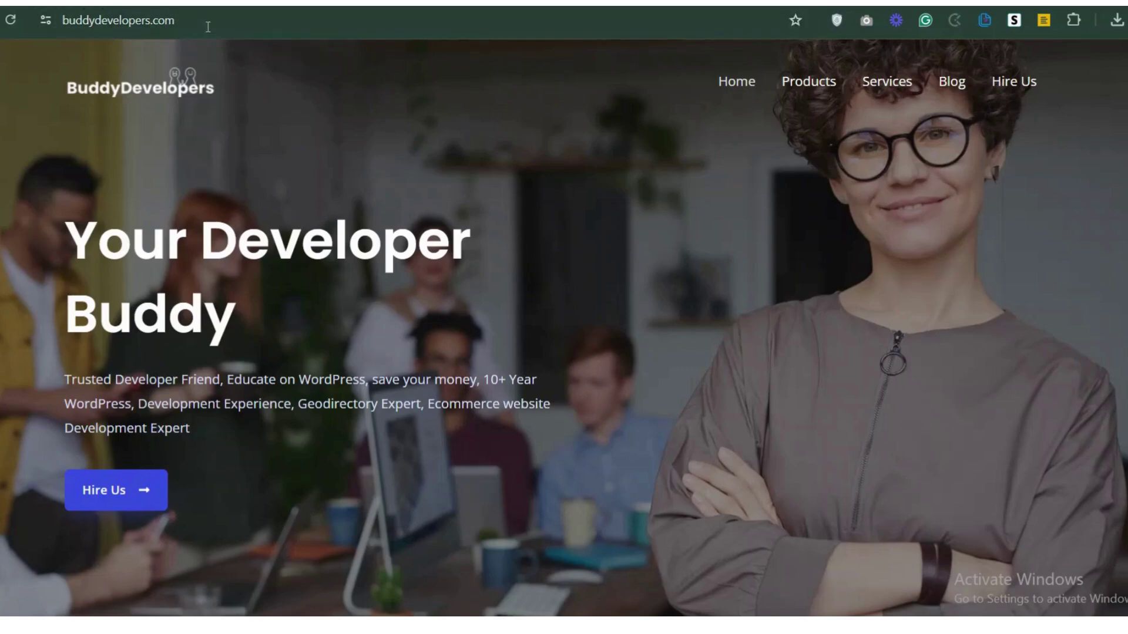
- Go to the buddydevelopers.com start-a-project page through the site's Hire Us button
{"action": "left_click", "coordinate": [202, 23]}
{"action": "left_click", "coordinate": [203, 23]}
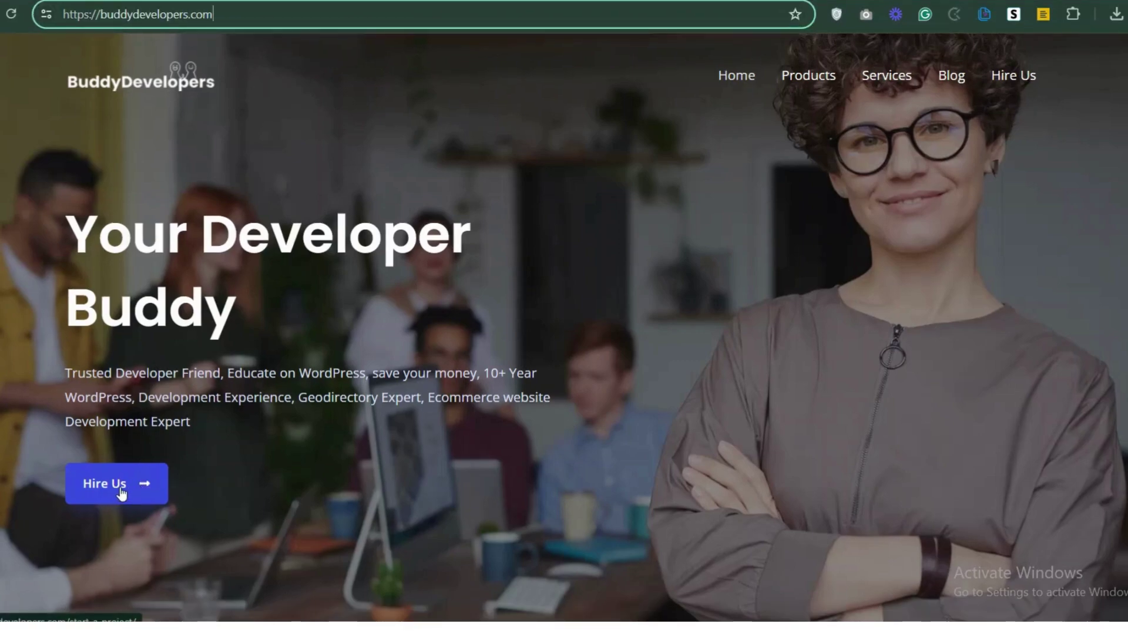
{"action": "left_click", "coordinate": [114, 499]}
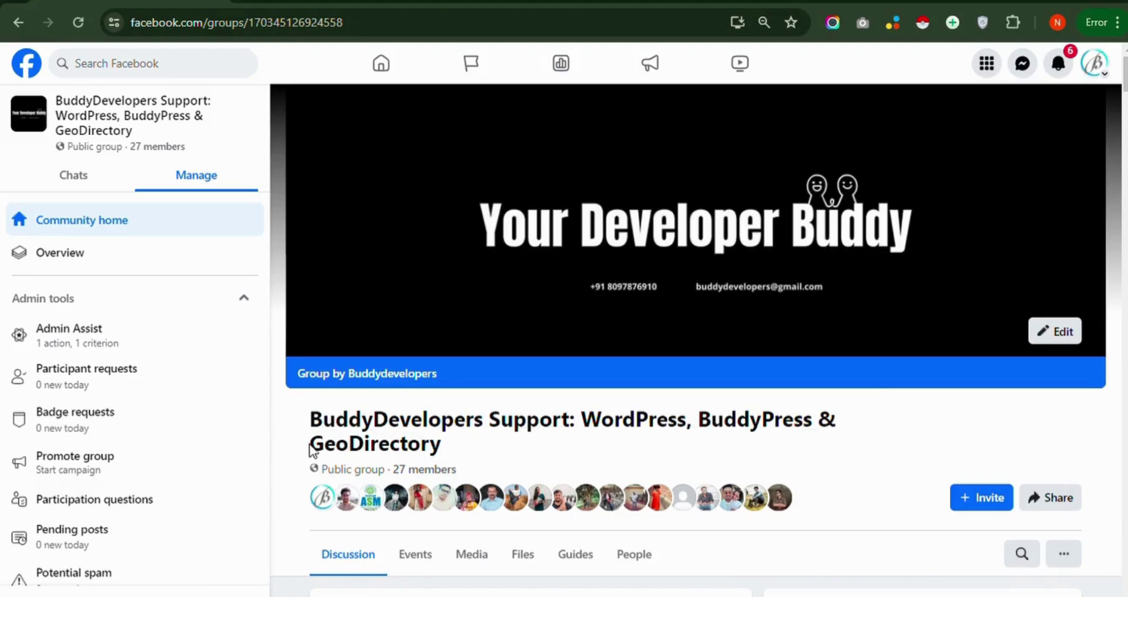
{"action": "scroll", "coordinate": [278, 452], "scroll_direction": "down", "scroll_amount": 4}
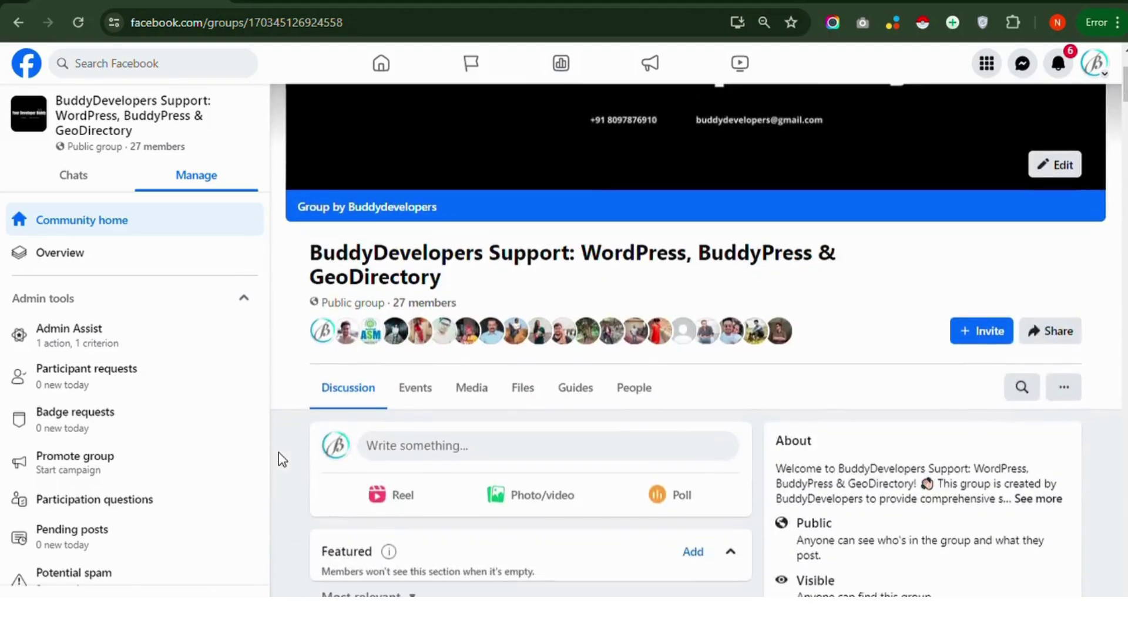
{"action": "scroll", "coordinate": [279, 453], "scroll_direction": "down", "scroll_amount": 7}
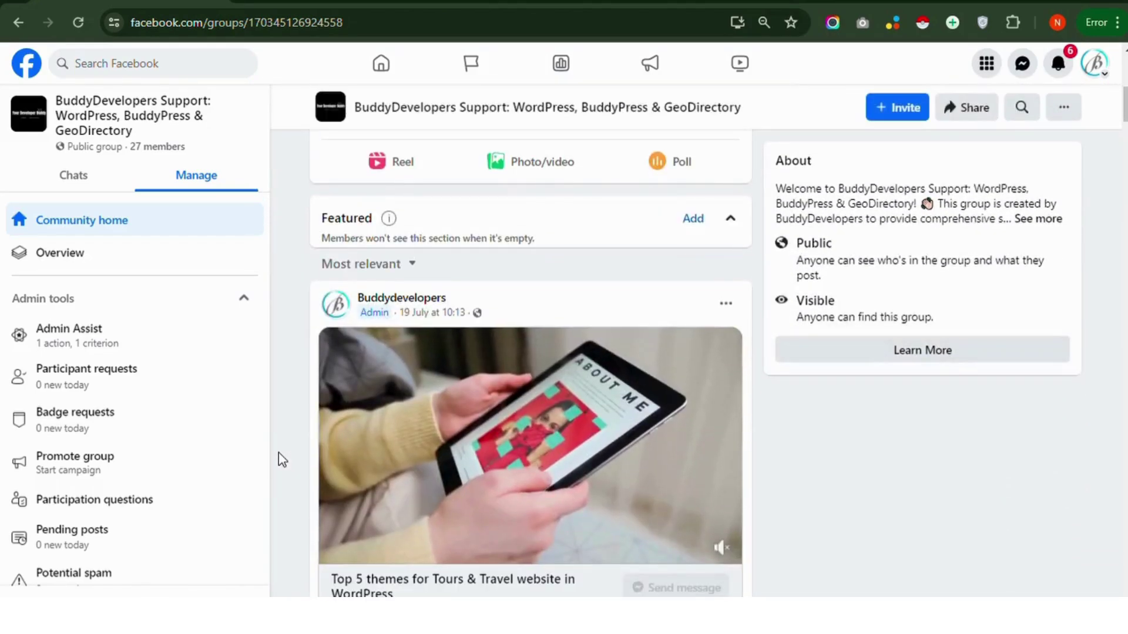
{"action": "scroll", "coordinate": [279, 459], "scroll_direction": "down", "scroll_amount": 6}
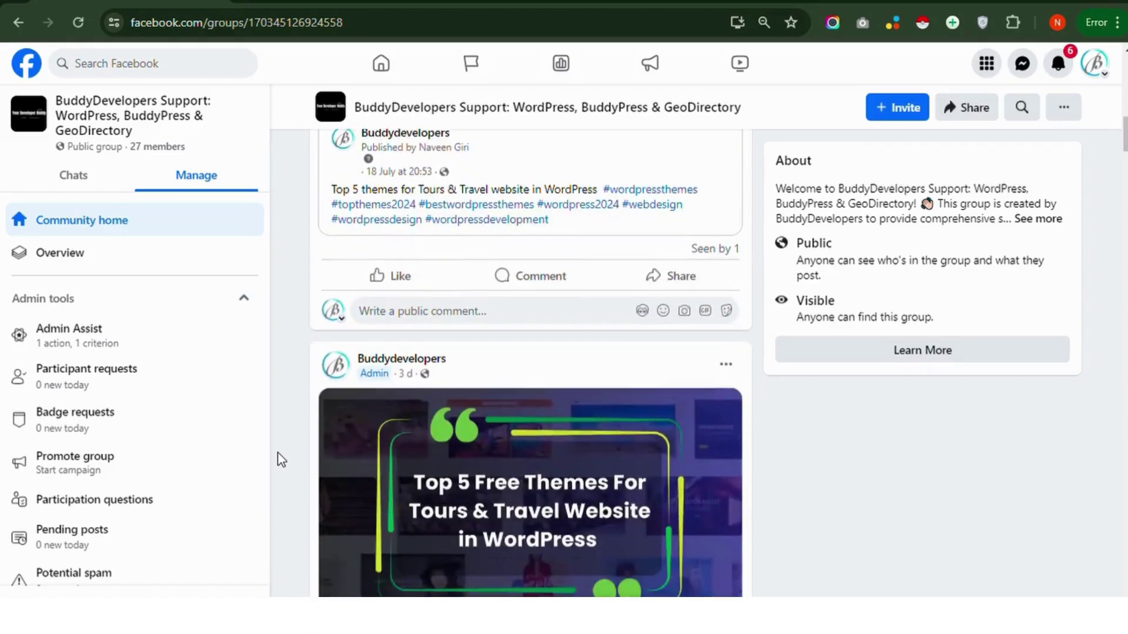
{"action": "scroll", "coordinate": [281, 460], "scroll_direction": "up", "scroll_amount": 5}
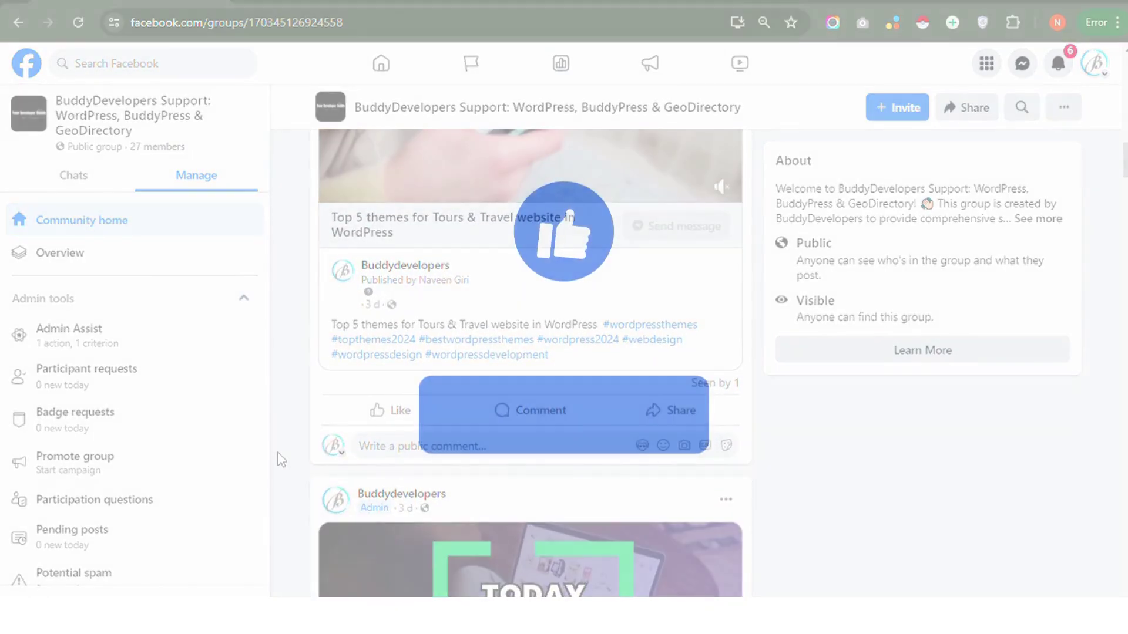